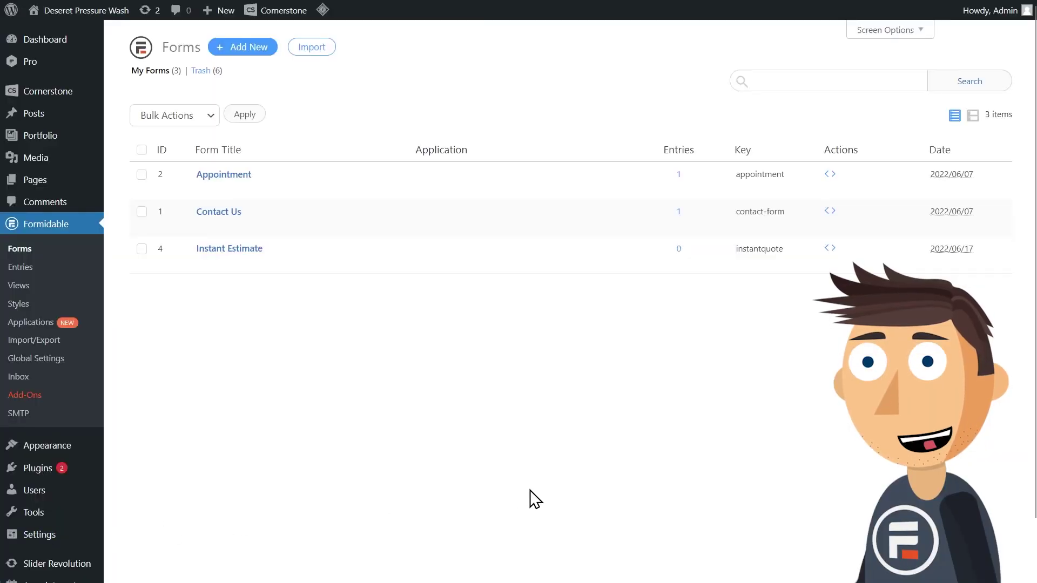
# - Create a Request A Quote form from the Business Operations template
pyautogui.click(259, 50)
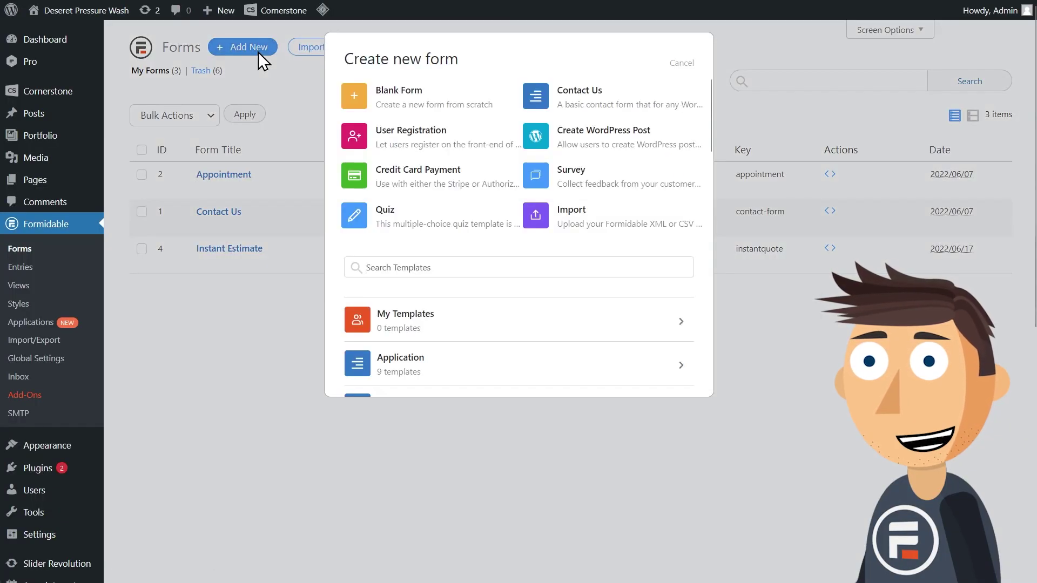
pyautogui.write('quote')
pyautogui.click(486, 314)
pyautogui.scroll(-1, 493, 324)
pyautogui.click(680, 310)
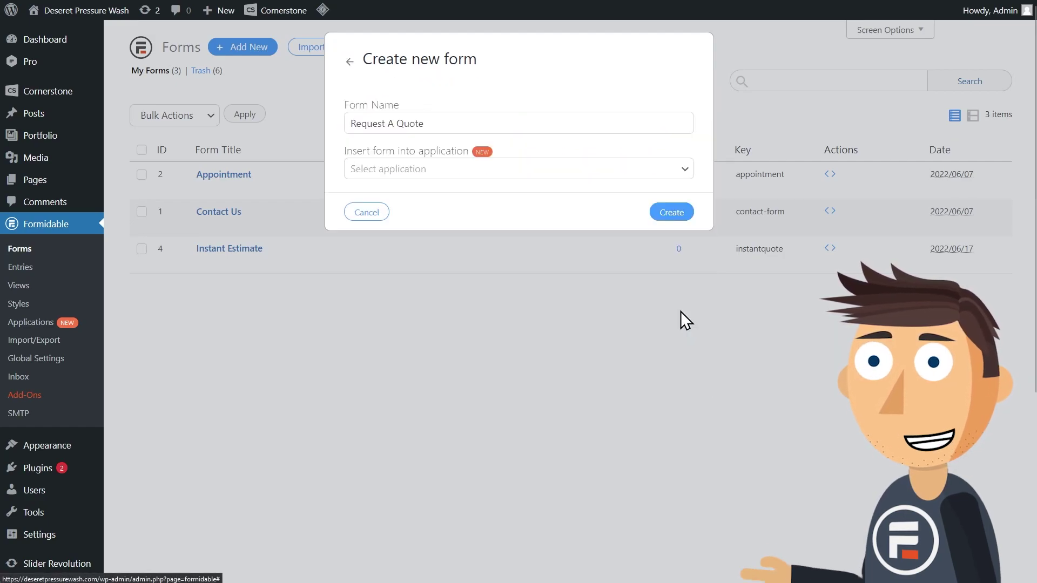
pyautogui.click(660, 215)
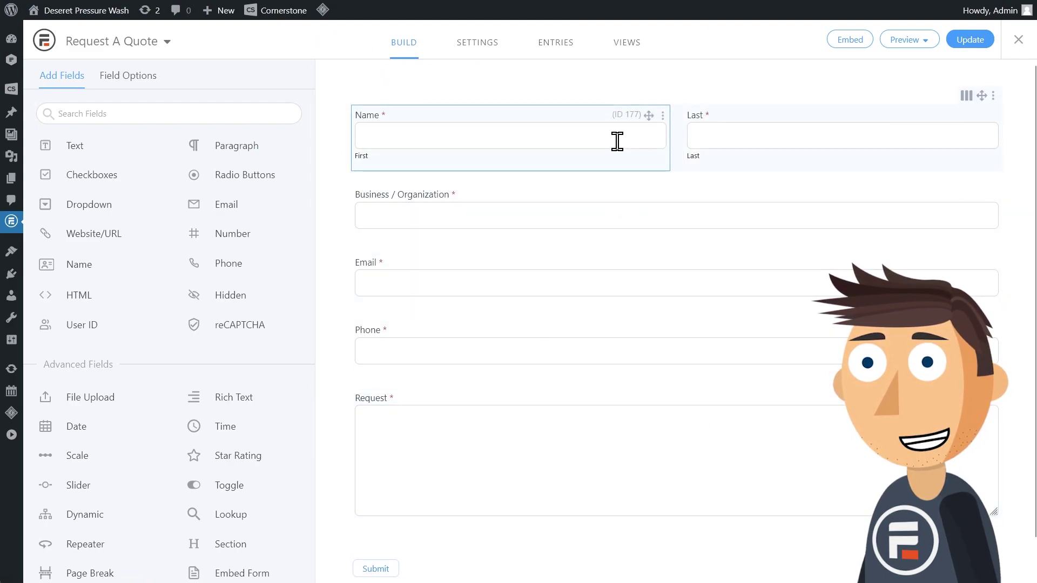
pyautogui.moveTo(11, 222)
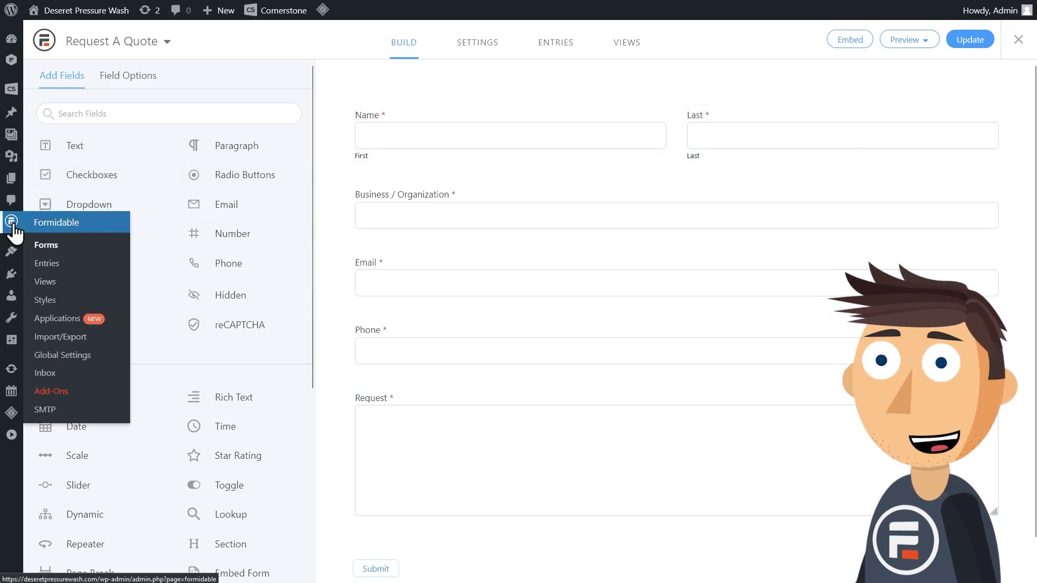
# - Trash the Request A Quote form and create a blank form named Estimate
pyautogui.click(49, 256)
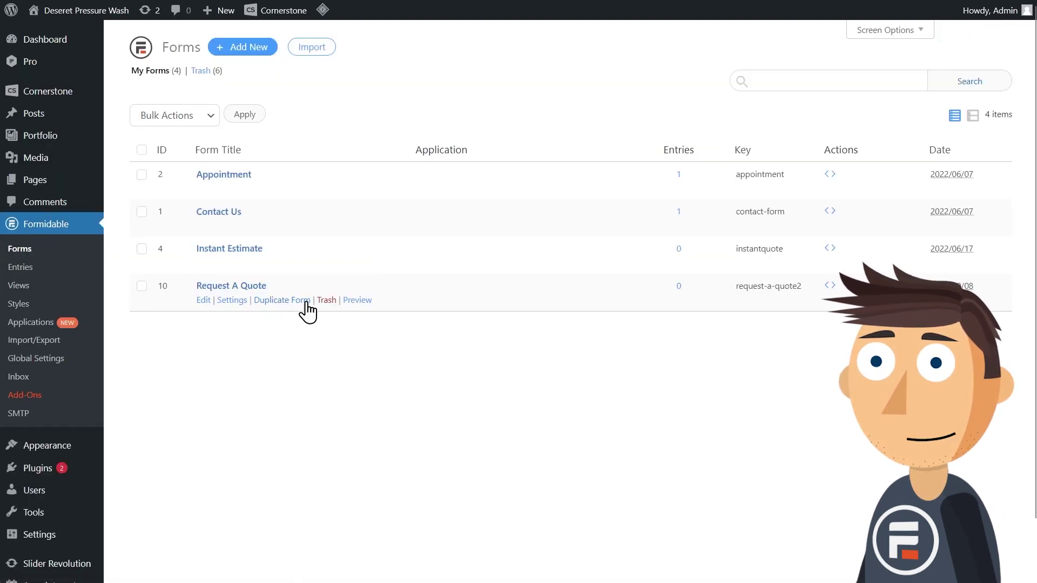
pyautogui.click(311, 306)
pyautogui.click(572, 306)
pyautogui.click(243, 49)
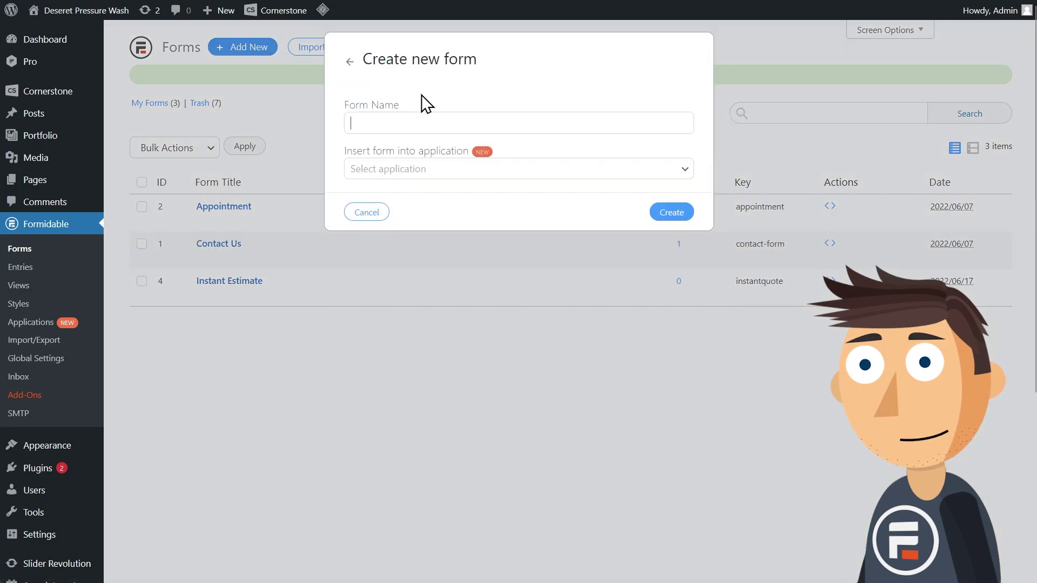
pyautogui.write('Estimate')
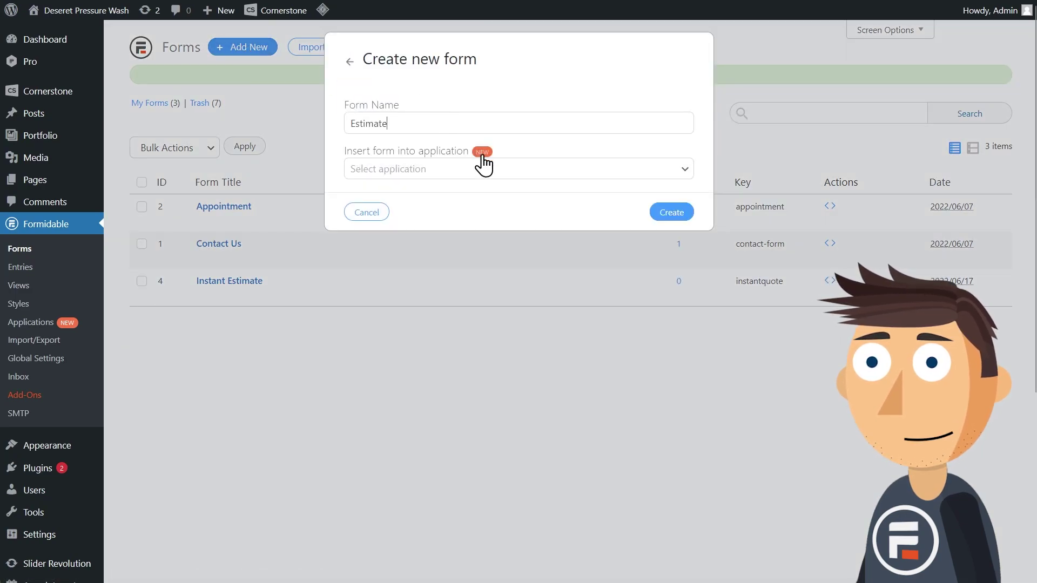
pyautogui.click(664, 215)
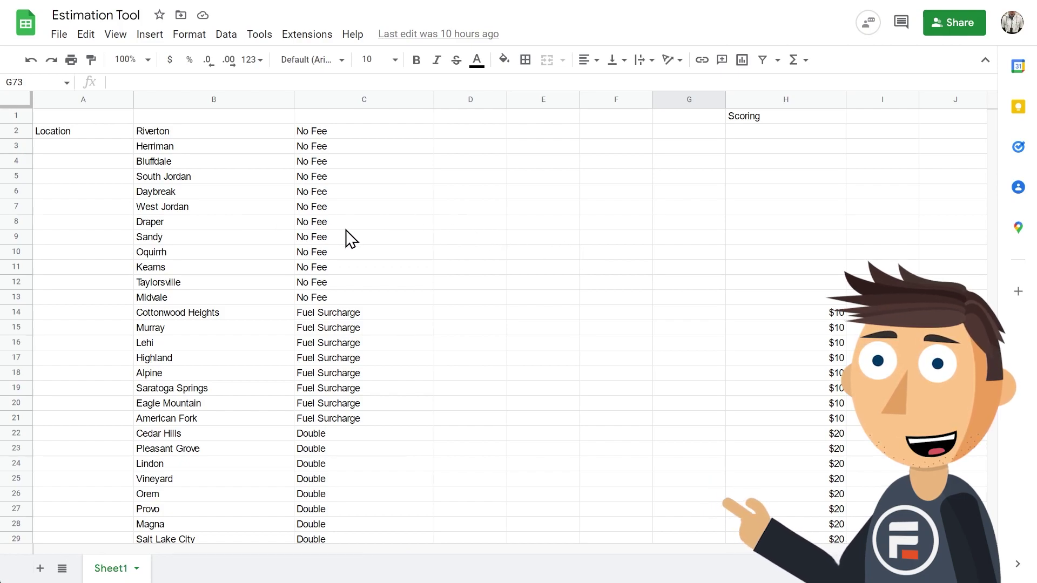
pyautogui.scroll(-2, 370, 239)
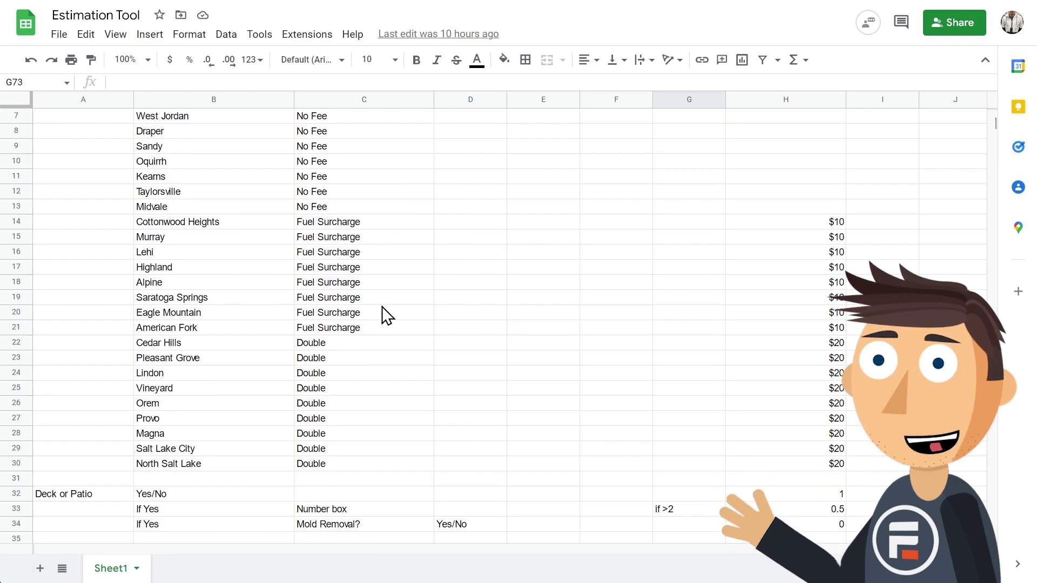
pyautogui.scroll(-6, 382, 315)
pyautogui.scroll(-2, 382, 315)
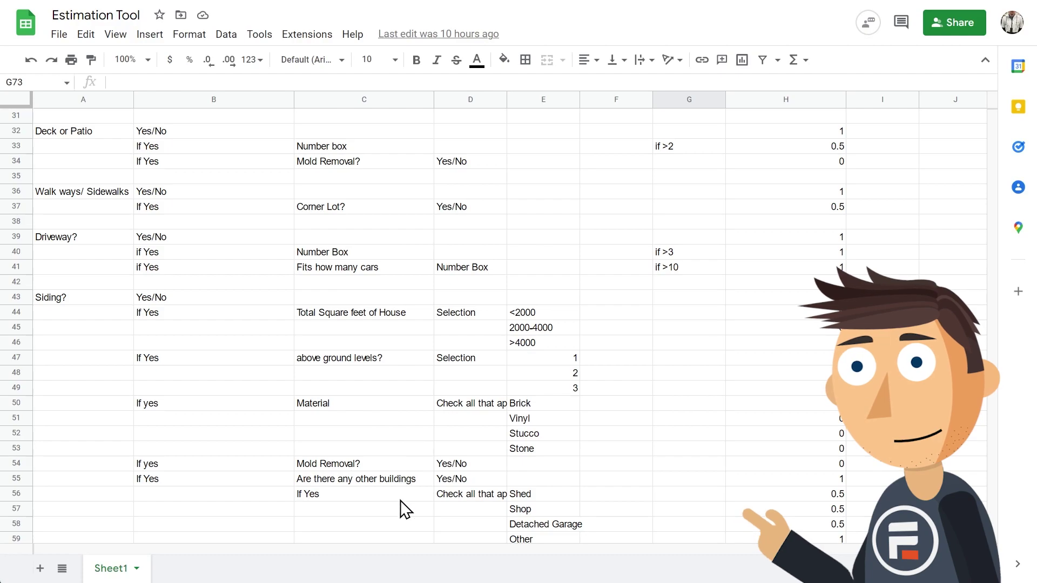
pyautogui.scroll(-2, 402, 503)
pyautogui.scroll(-2, 403, 492)
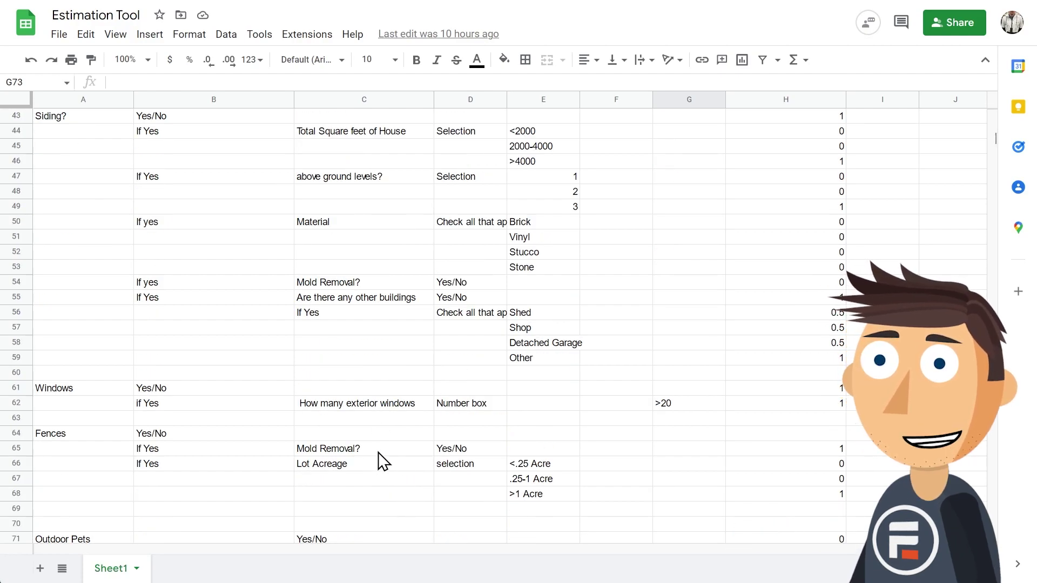
pyautogui.scroll(-2, 387, 416)
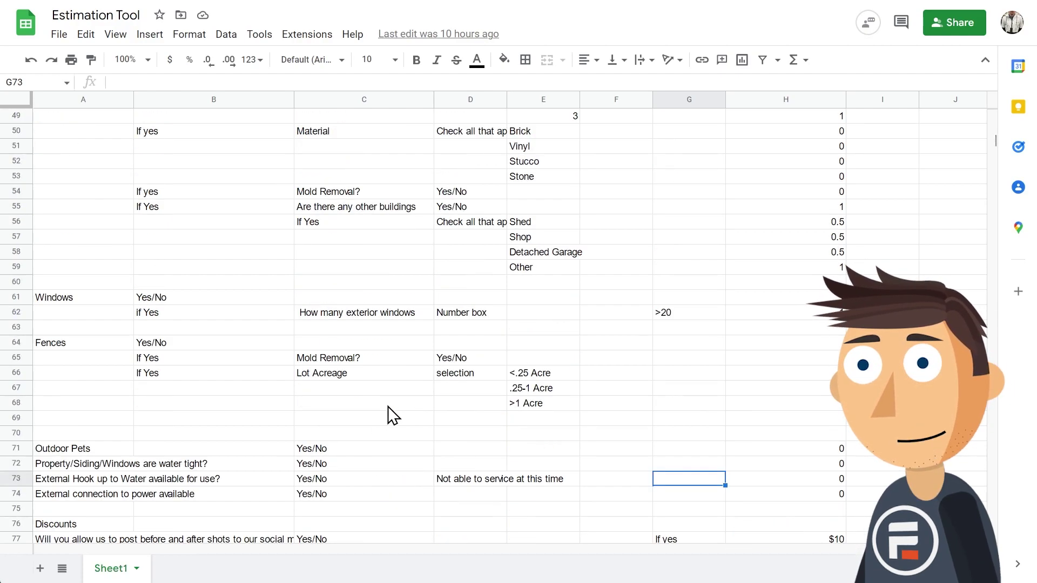
pyautogui.scroll(-4, 387, 415)
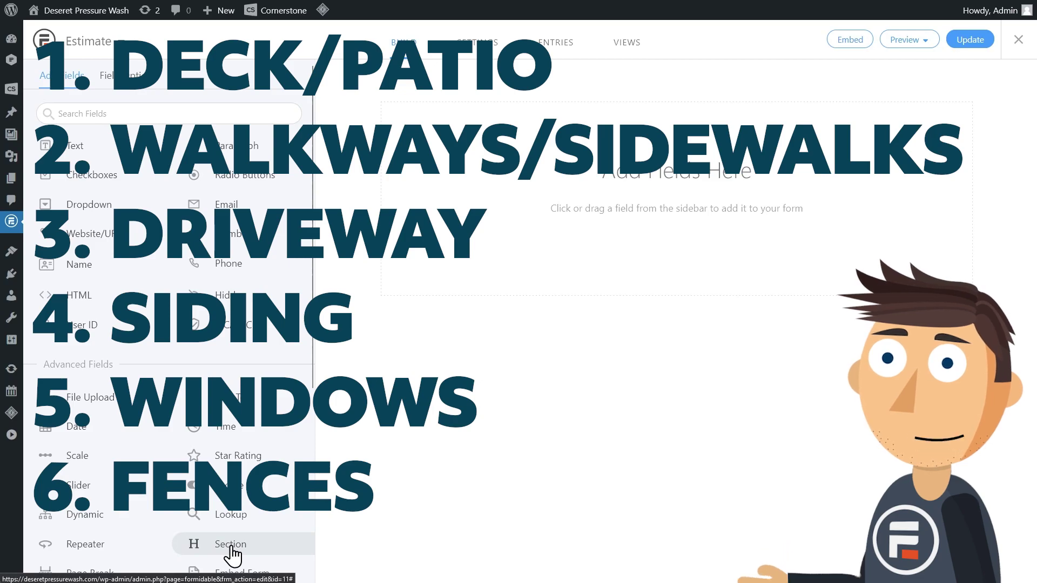
# - Add the Deck(s)/Patio(s), Walkways/Sidewalks and Driveway sections
pyautogui.click(233, 554)
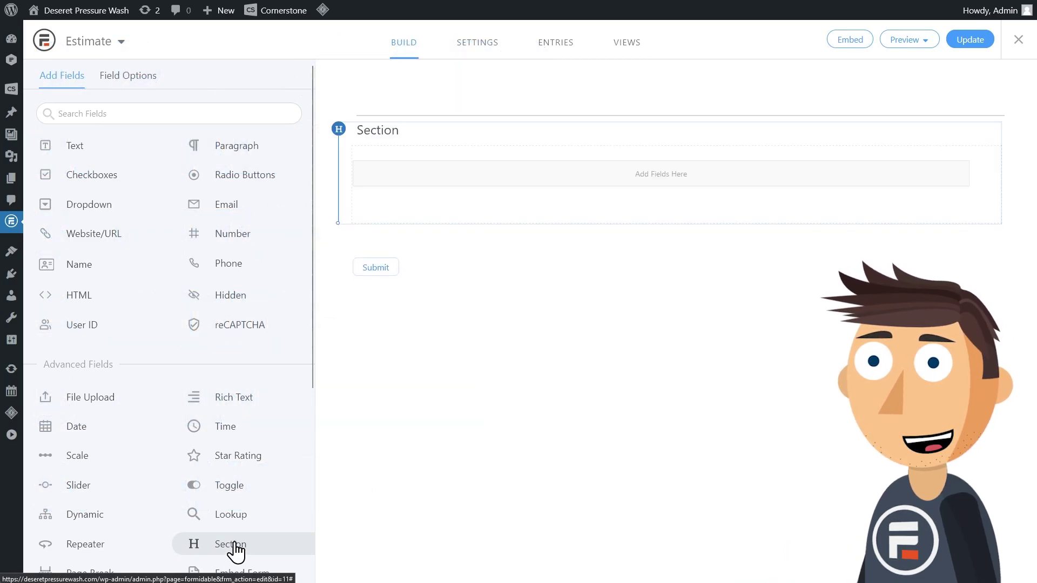
pyautogui.click(448, 145)
pyautogui.write('D')
pyautogui.write('k(s')
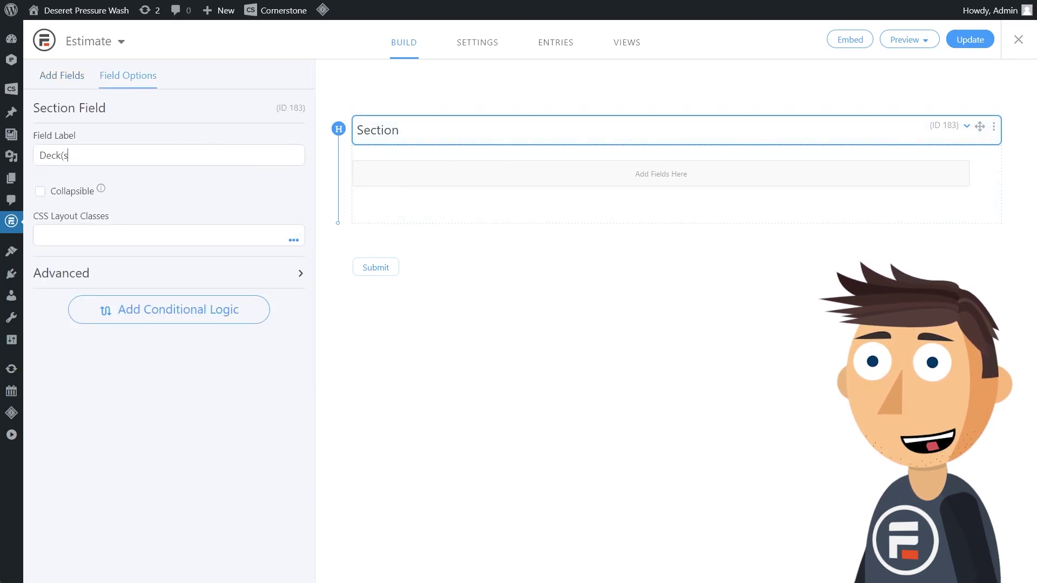
pyautogui.write(')/Patio(s')
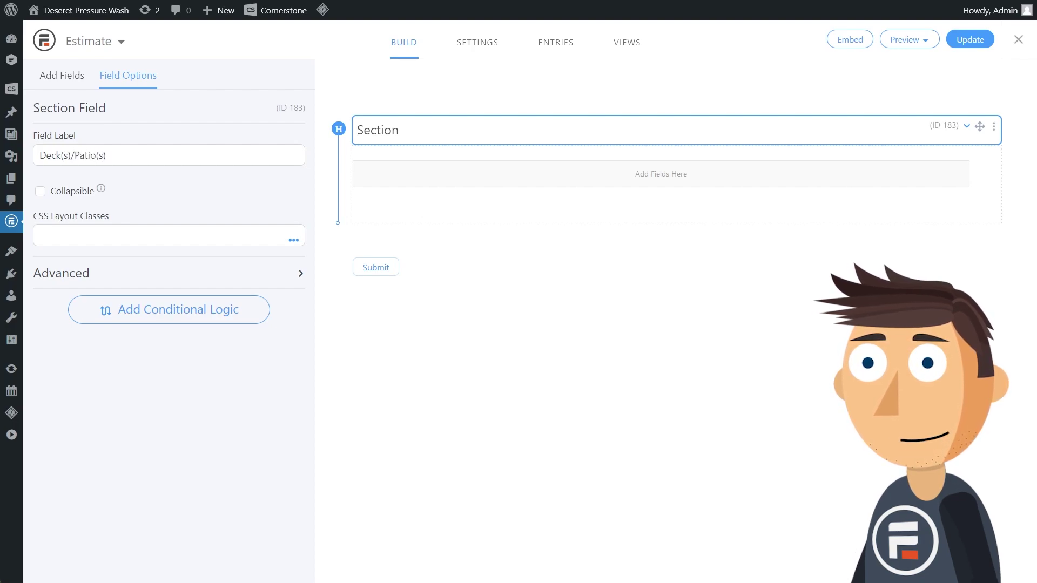
pyautogui.click(503, 258)
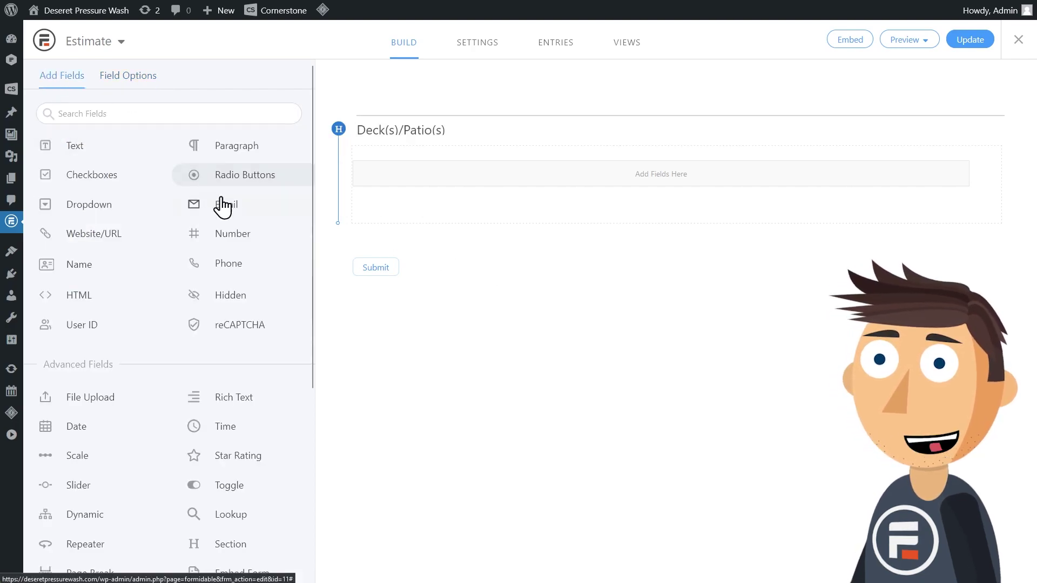
pyautogui.click(234, 553)
pyautogui.write('Dr')
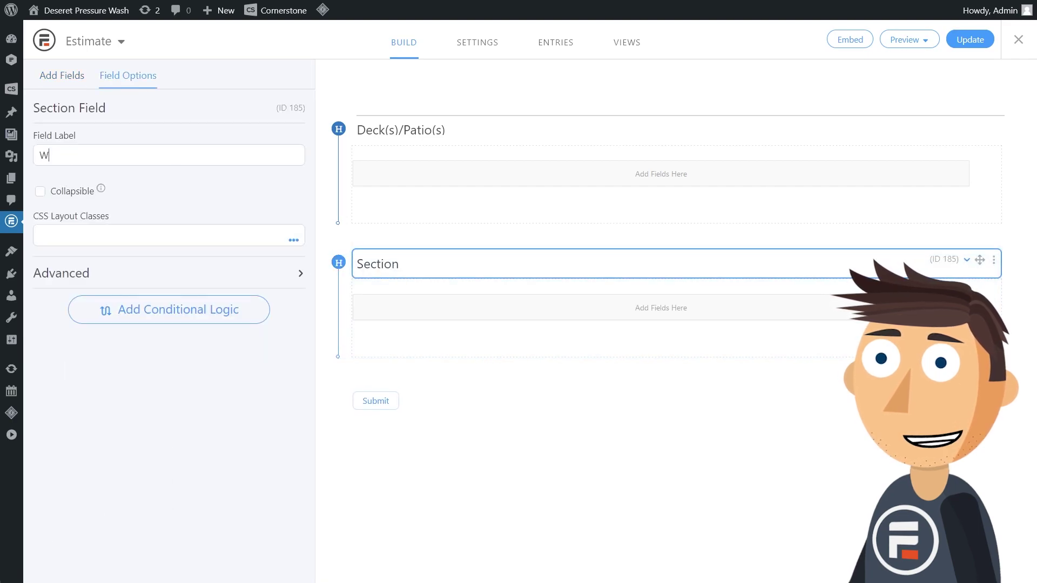
pyautogui.click(65, 77)
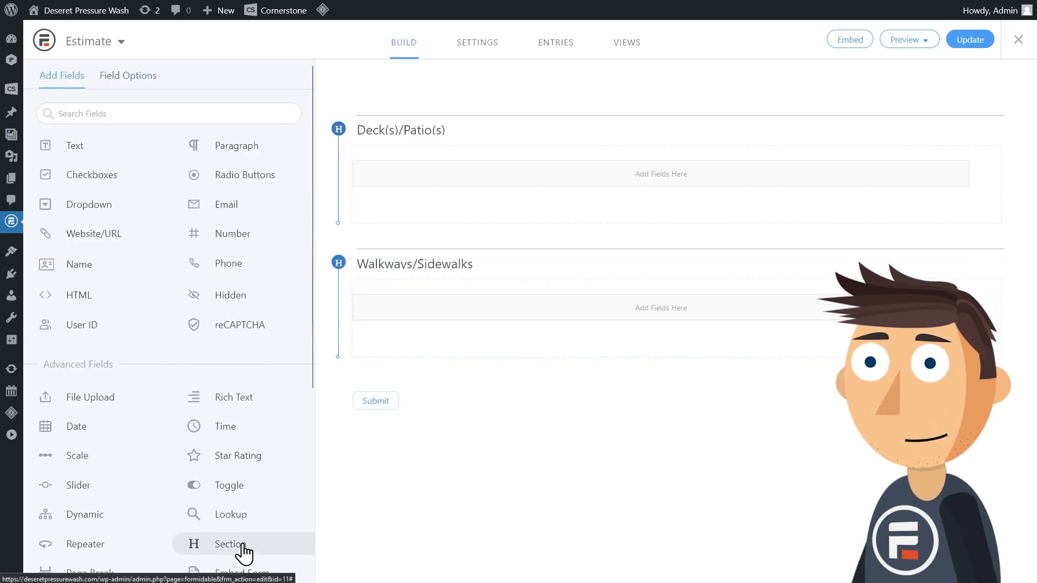
pyautogui.click(235, 548)
pyautogui.click(397, 403)
pyautogui.write('Driveway')
# - Add the Siding, Windows and Fences sections
pyautogui.click(48, 80)
pyautogui.click(235, 545)
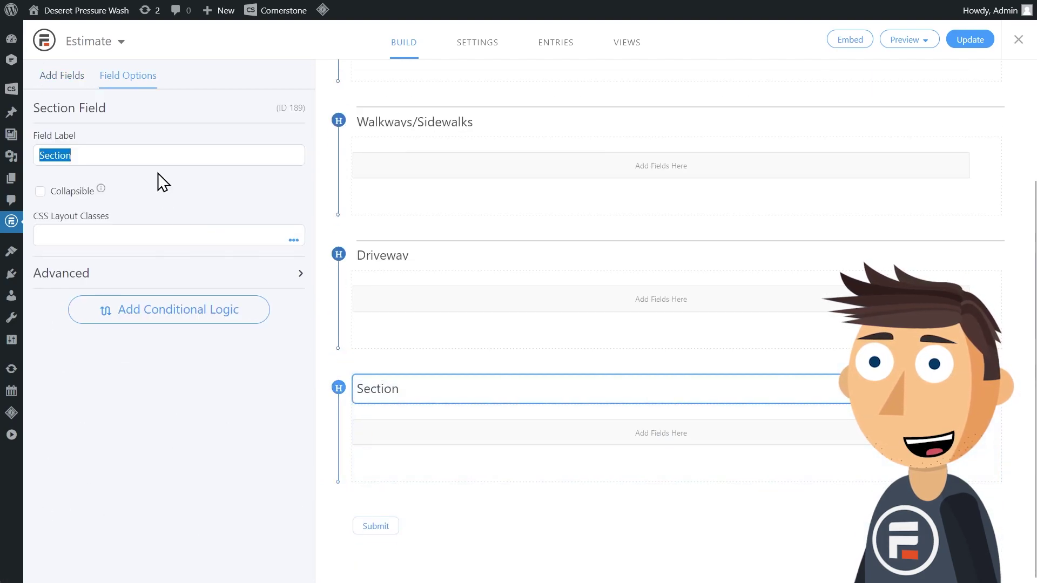
pyautogui.write('Siding')
pyautogui.click(65, 75)
pyautogui.scroll(-3, 250, 417)
pyautogui.click(250, 418)
pyautogui.write('Windows')
pyautogui.click(62, 75)
pyautogui.click(243, 546)
pyautogui.write('Fences')
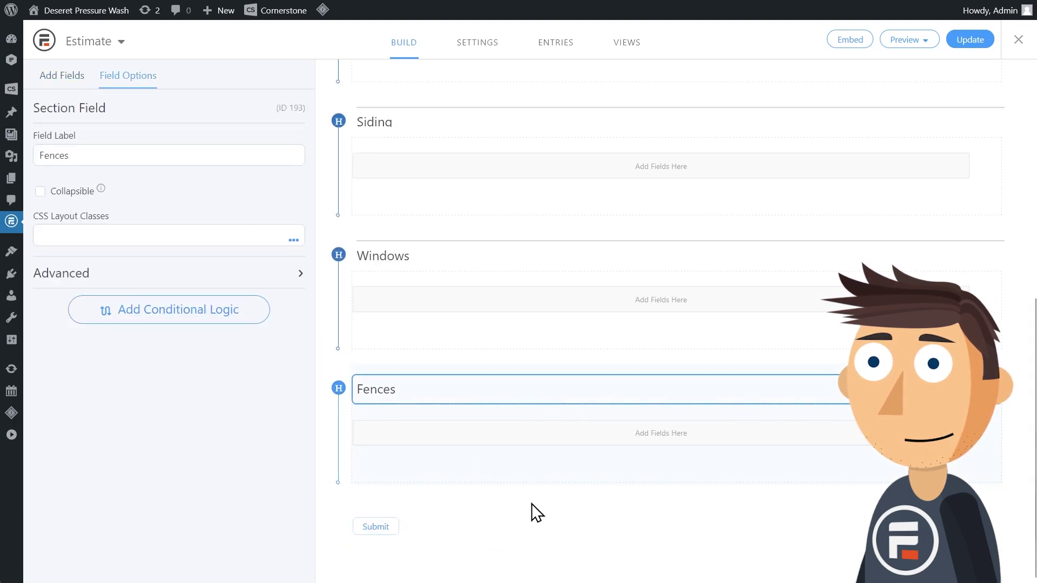
pyautogui.scroll(2, 529, 495)
pyautogui.scroll(2, 529, 495)
pyautogui.scroll(2, 529, 503)
pyautogui.scroll(1, 528, 503)
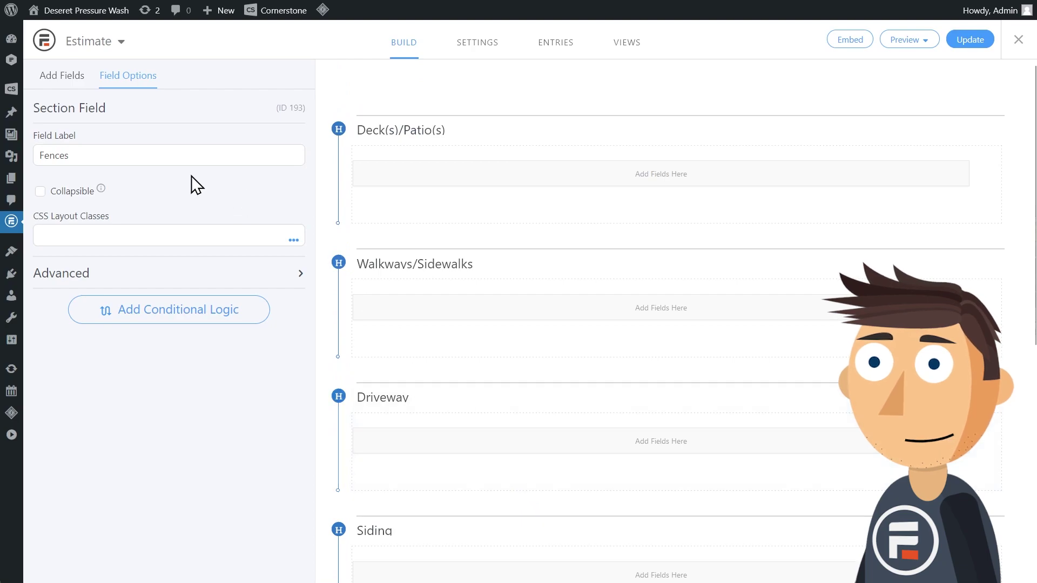
# - Add a Yes/No radio question to Deck(s)/Patio(s), duplicating it into Walkways/Sidewalks
pyautogui.click(74, 94)
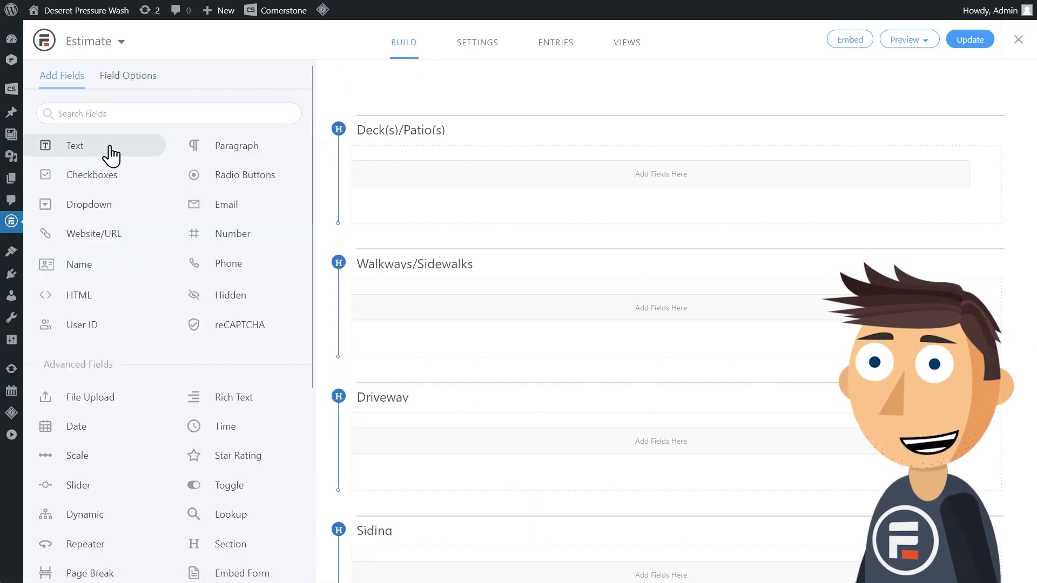
pyautogui.moveTo(218, 188); pyautogui.dragTo(407, 179)
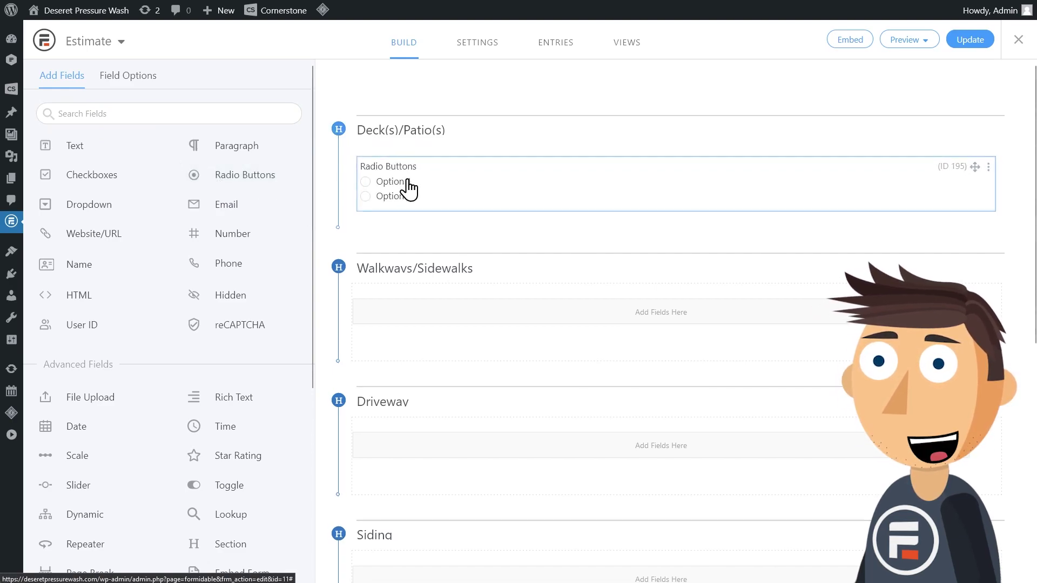
pyautogui.click(440, 169)
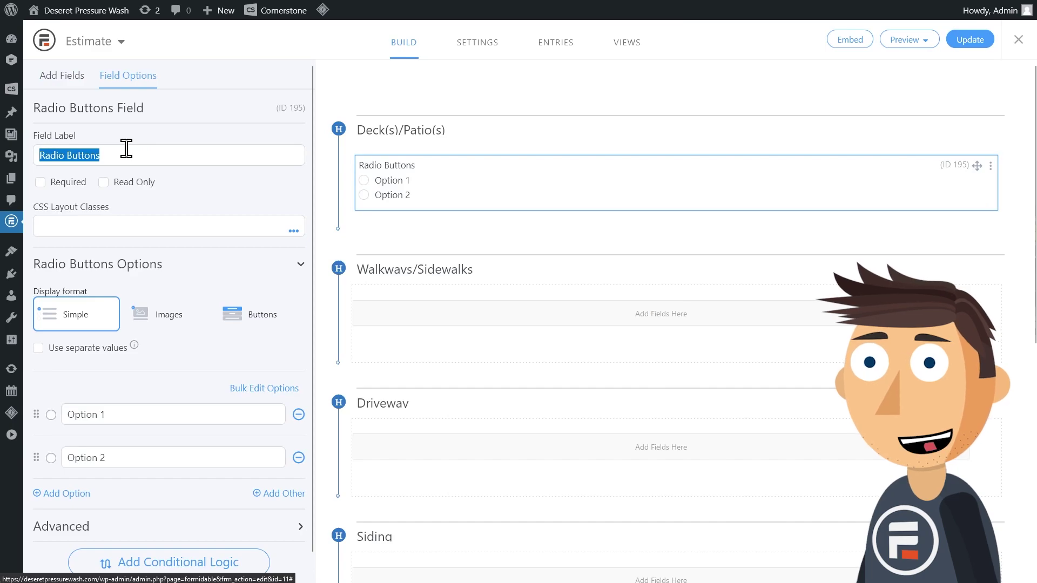
pyautogui.write('Would you like your deck or patio')
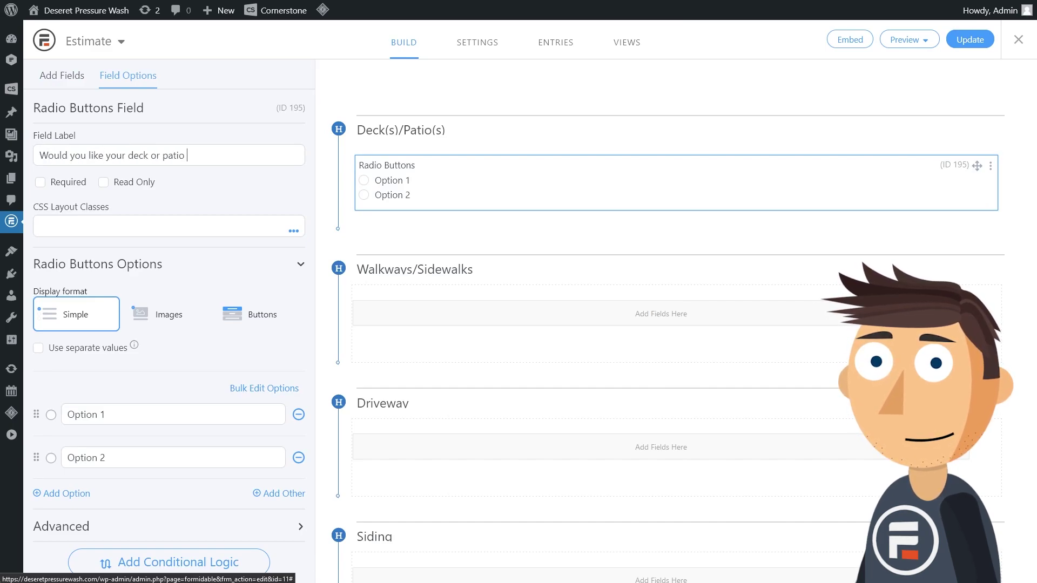
pyautogui.write('hed?')
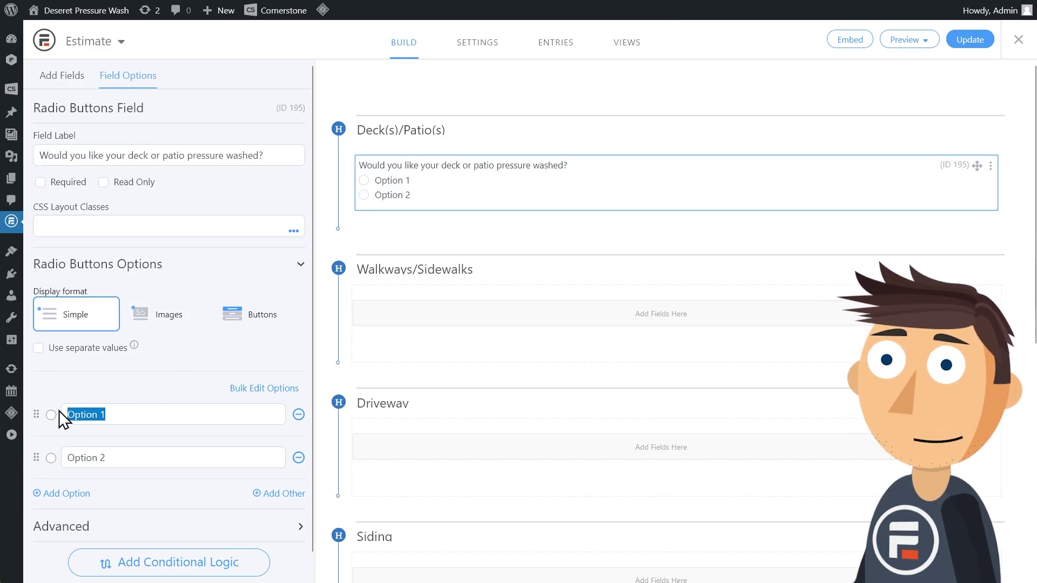
pyautogui.write('Yes')
pyautogui.write('o')
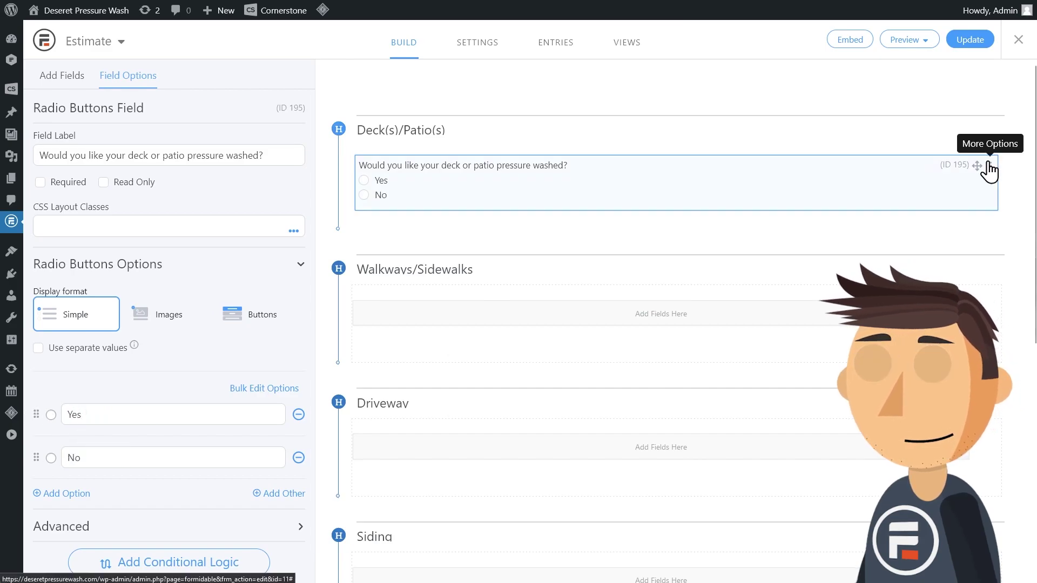
pyautogui.click(990, 166)
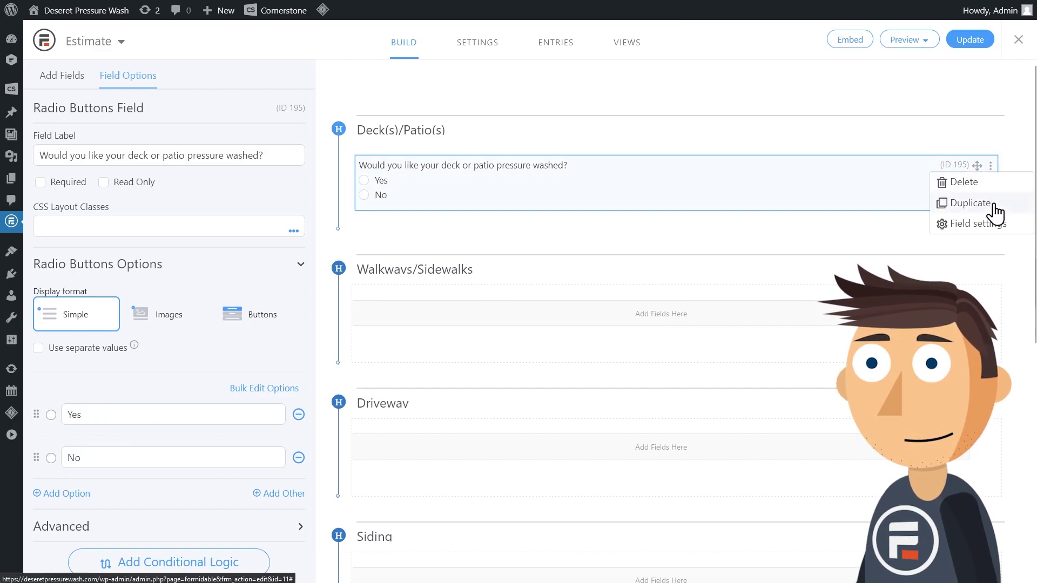
pyautogui.click(970, 203)
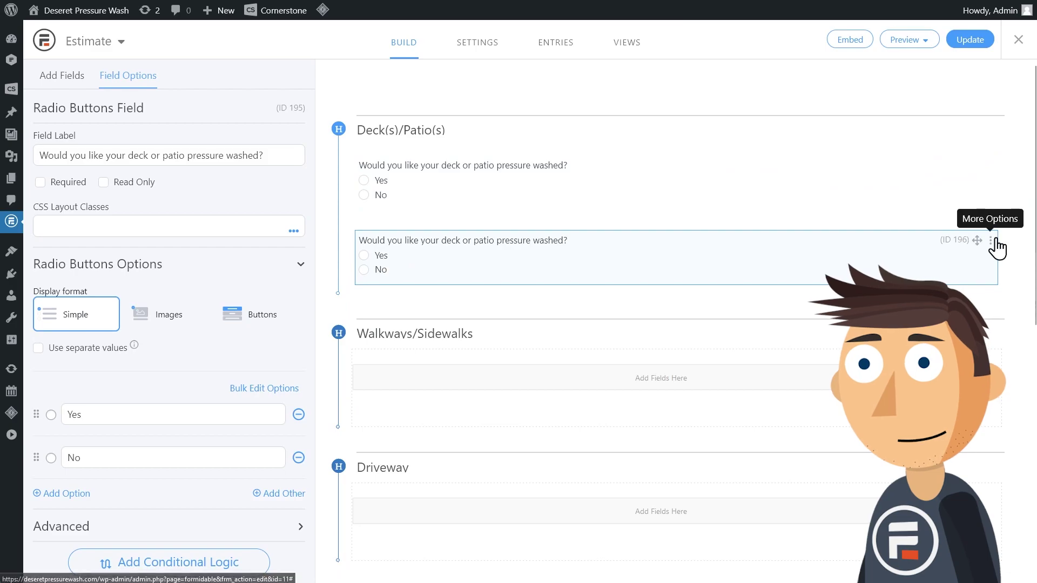
pyautogui.moveTo(980, 241); pyautogui.dragTo(632, 364)
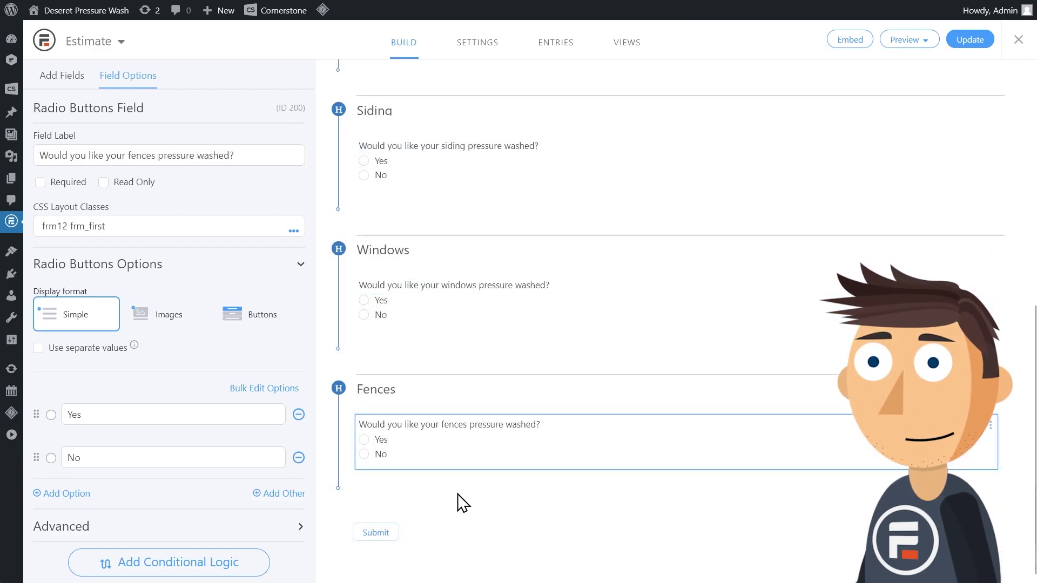
pyautogui.scroll(5, 462, 502)
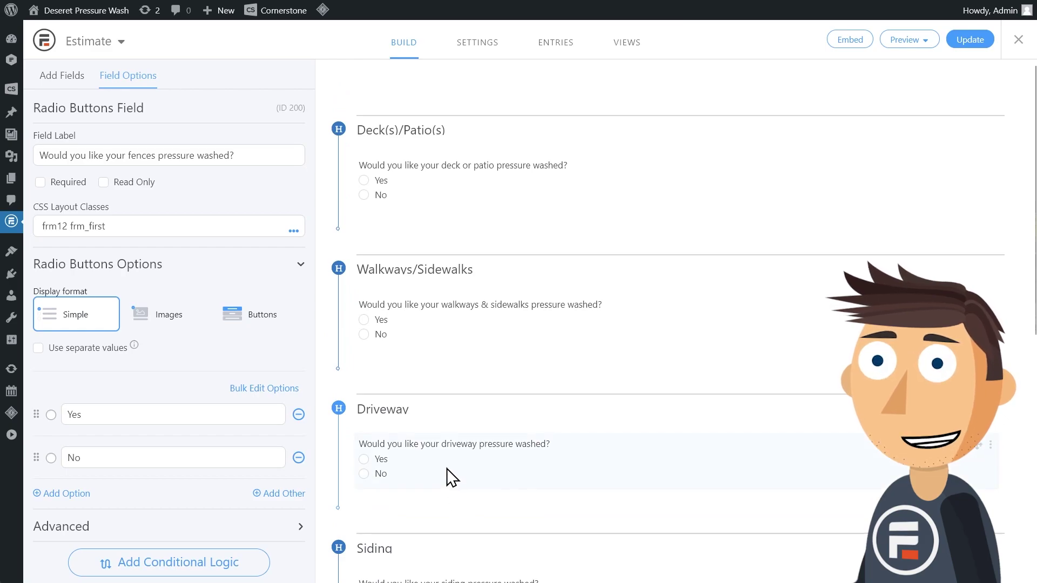
# - Add a deck follow-up radio question and a driveway question with an 11+ option
pyautogui.click(64, 78)
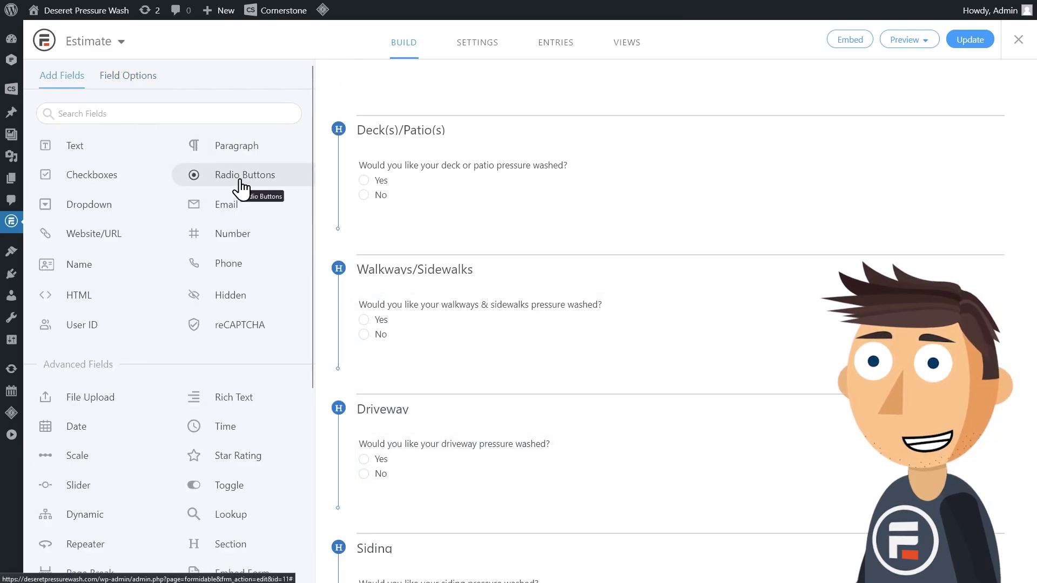
pyautogui.moveTo(241, 187); pyautogui.dragTo(451, 230)
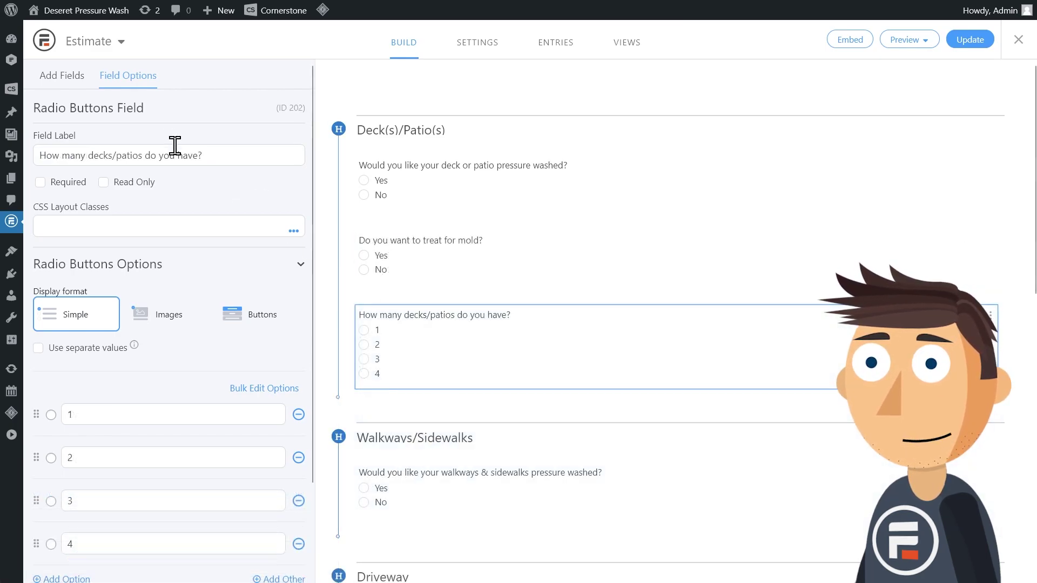
pyautogui.click(63, 78)
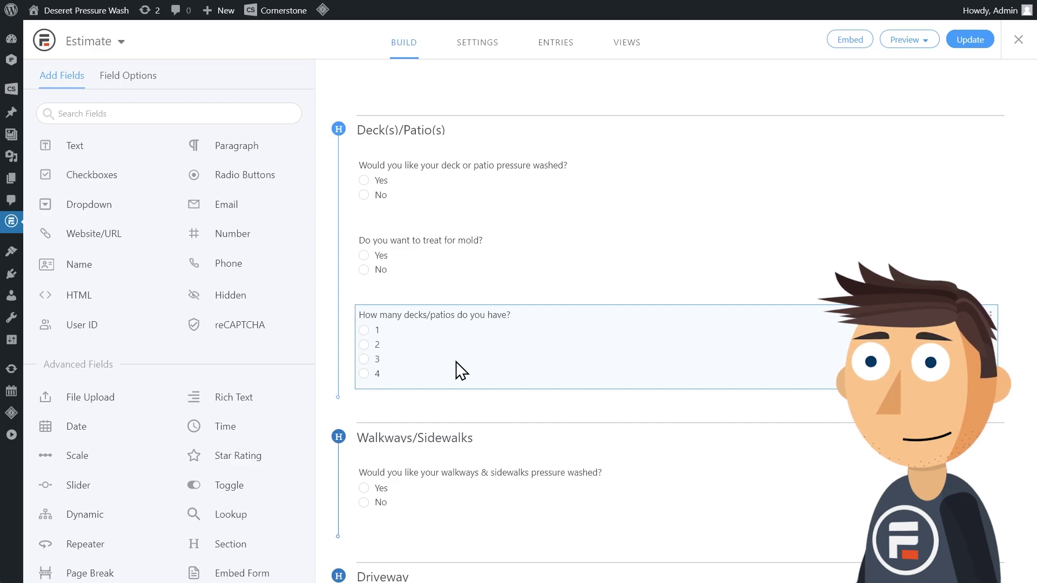
pyautogui.scroll(-1, 457, 362)
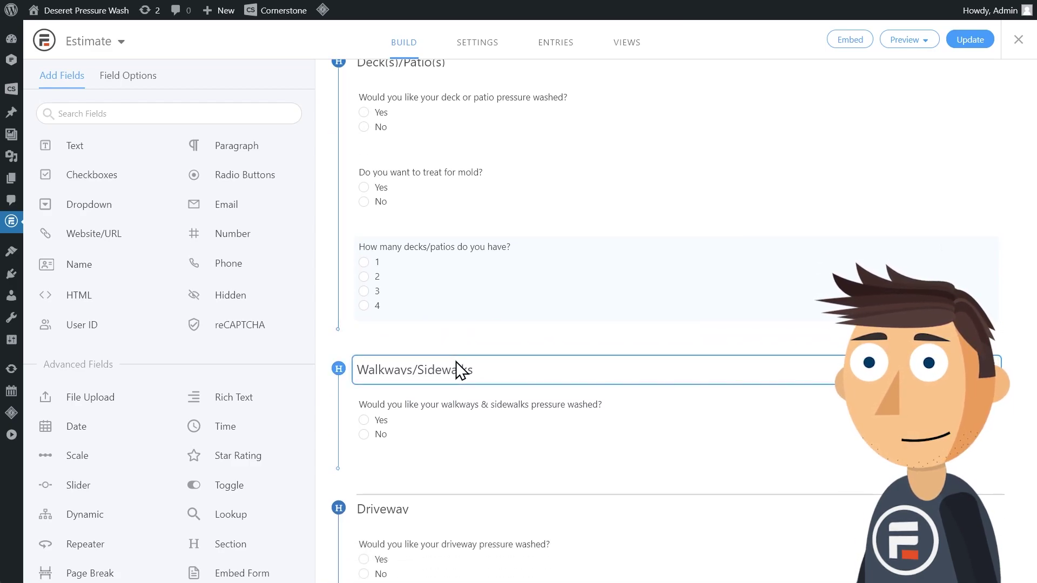
pyautogui.scroll(1, 456, 362)
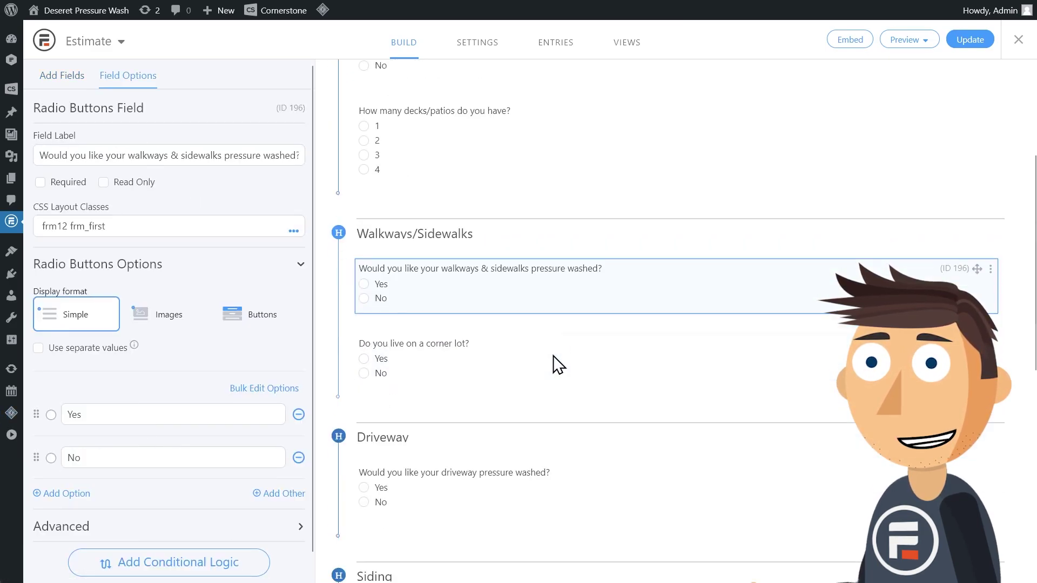
pyautogui.scroll(-2, 552, 365)
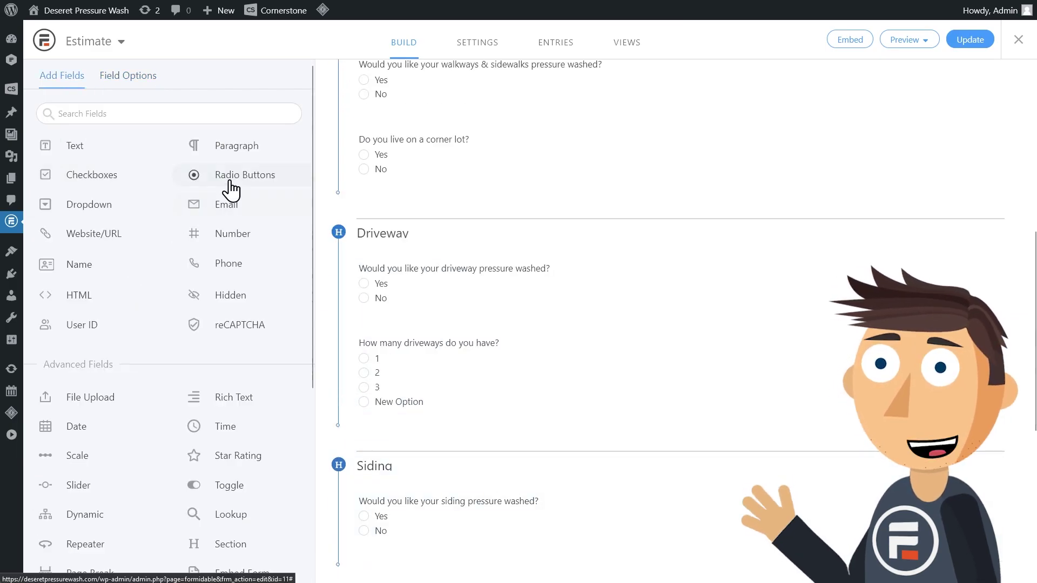
pyautogui.click(232, 187)
pyautogui.write('How many cars can your largest driveway hold?')
pyautogui.doubleClick(89, 414)
pyautogui.write('1-10 ')
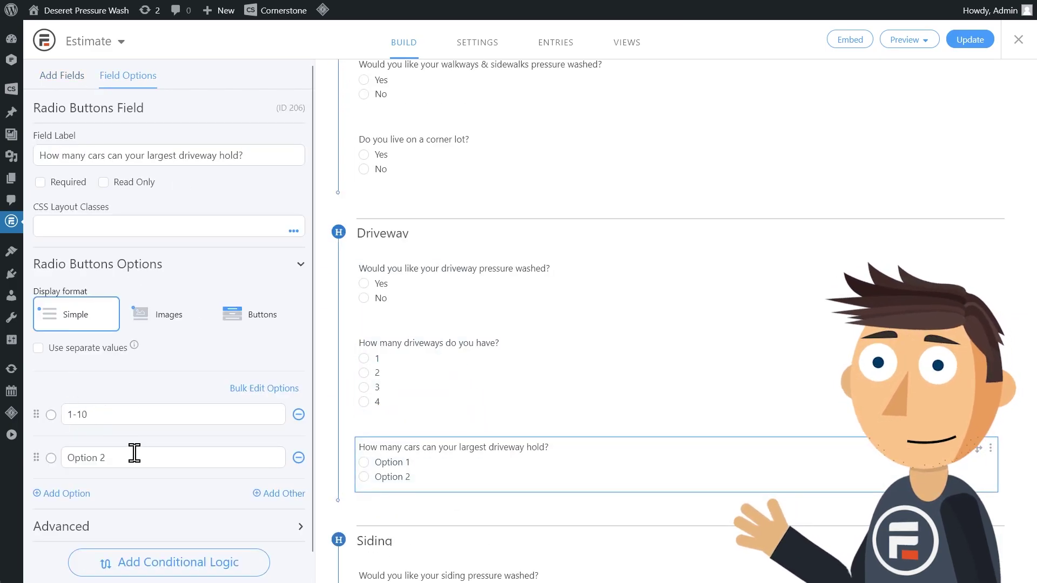
pyautogui.write('11+')
pyautogui.click(644, 387)
pyautogui.scroll(-3, 572, 378)
# - Add the siding square-footage and levels radio questions under Siding
pyautogui.click(240, 175)
pyautogui.click(444, 371)
pyautogui.write("What's the total above-ground sq/ft of you")
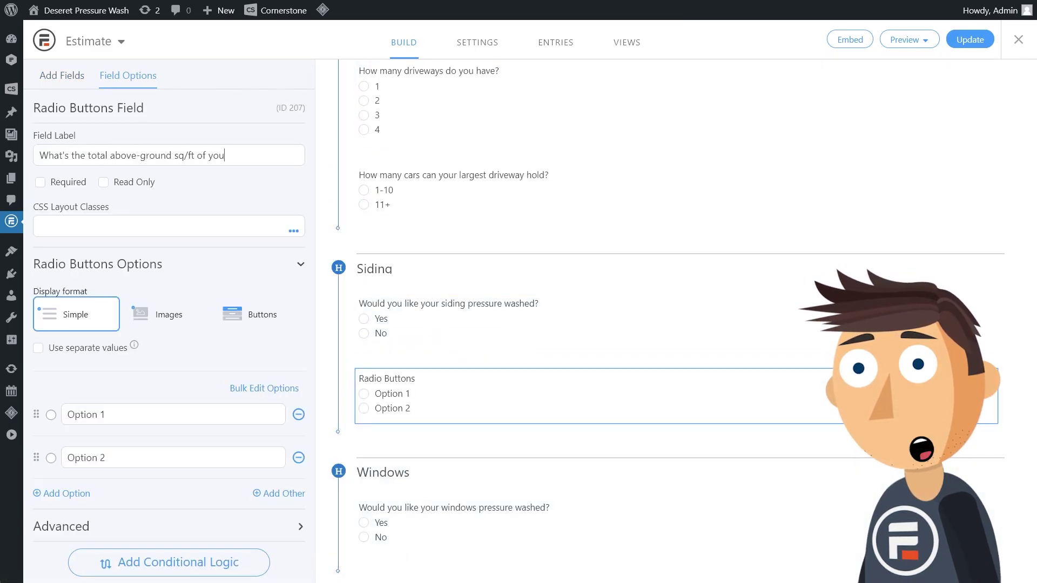
pyautogui.write('house?')
pyautogui.click(70, 494)
pyautogui.click(193, 414)
pyautogui.write('< 2004000')
pyautogui.press('Tab')
pyautogui.write('4000+')
pyautogui.click(62, 75)
pyautogui.click(239, 175)
pyautogui.click(447, 482)
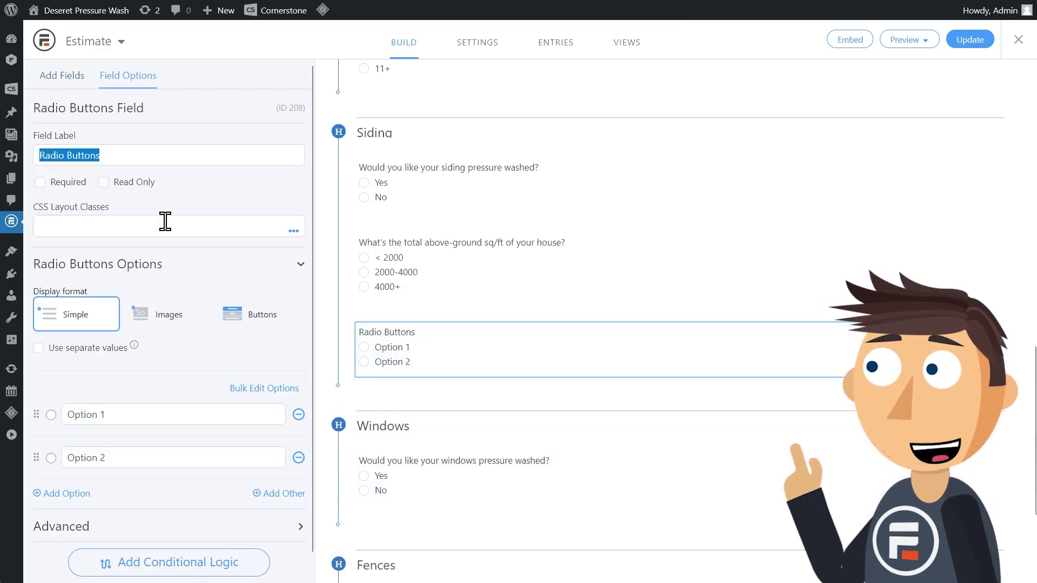
pyautogui.write('How many above-ground levels to your home?')
# - Add a What material? radio question with four material options
pyautogui.click(510, 403)
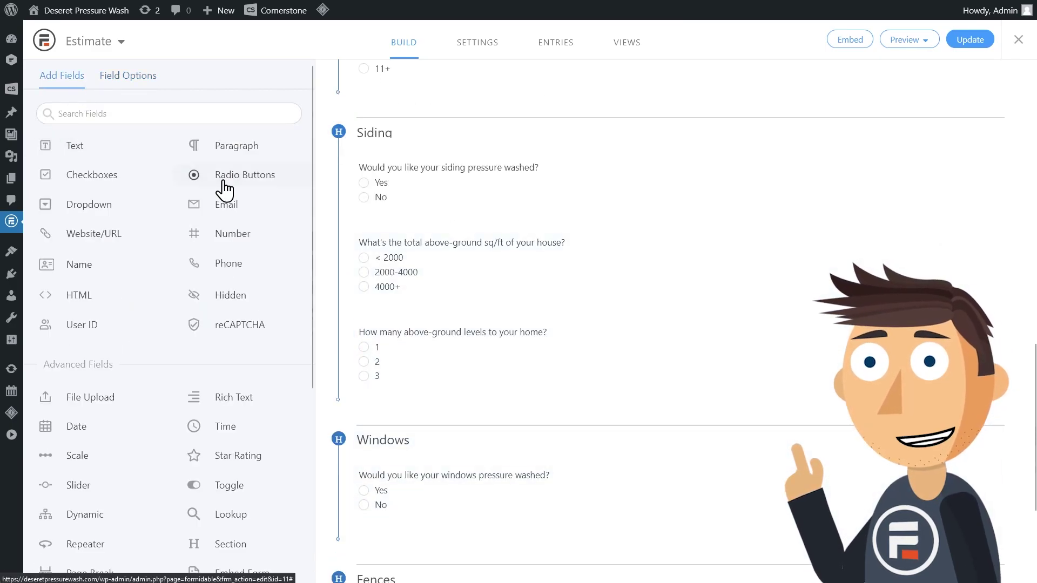
pyautogui.moveTo(225, 185); pyautogui.dragTo(405, 393)
pyautogui.write('What material?')
pyautogui.click(130, 414)
pyautogui.write('Brick')
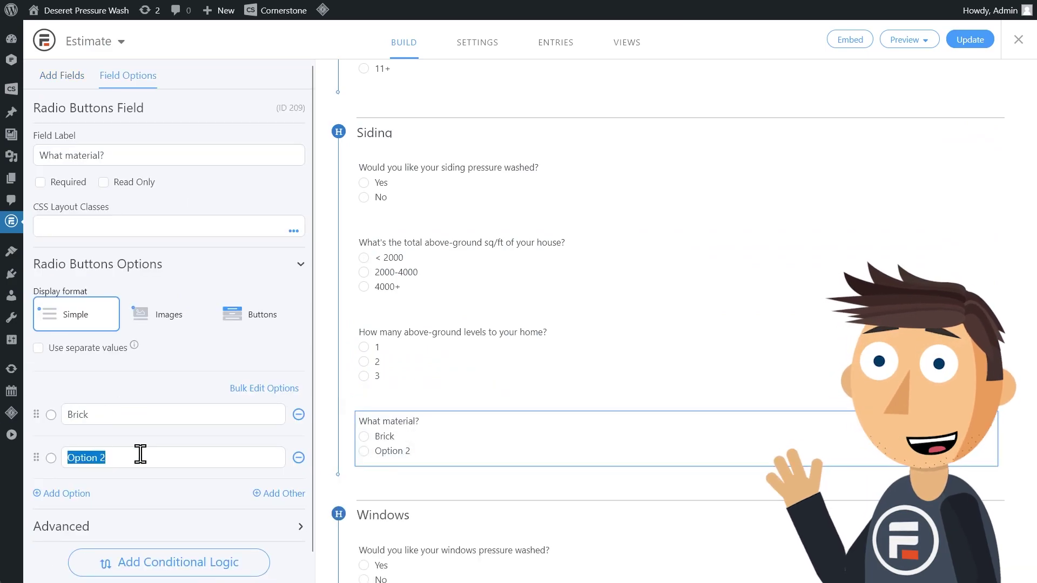
pyautogui.write('Vinyl')
pyautogui.click(46, 493)
pyautogui.write('Stucco')
pyautogui.click(61, 537)
pyautogui.write('Stone')
pyautogui.scroll(-2, 503, 452)
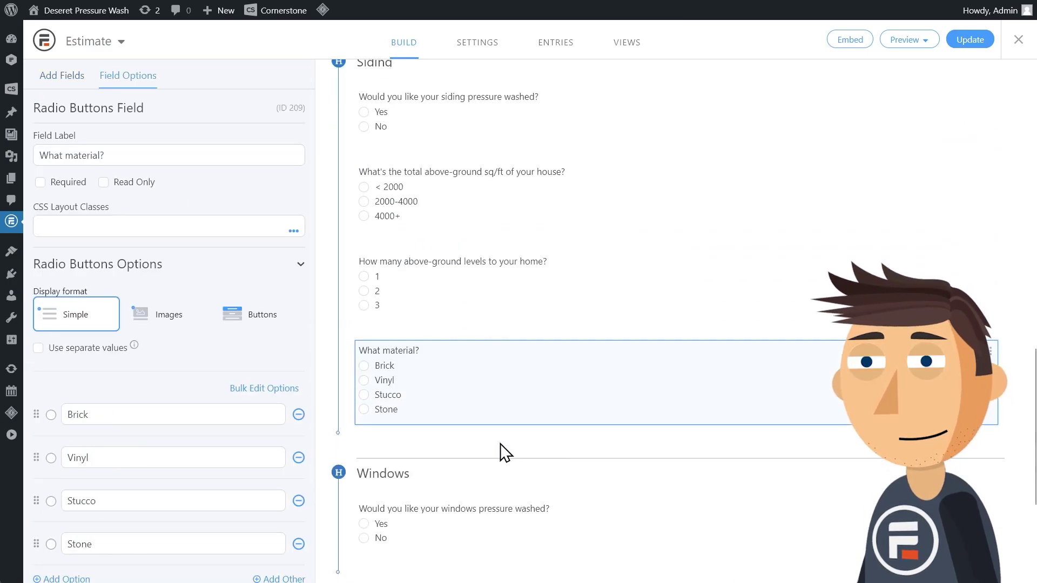
# - Add the Any other buildings? toggle and a new question below it
pyautogui.click(62, 76)
pyautogui.moveTo(223, 484); pyautogui.dragTo(406, 349)
pyautogui.write('Any other buildings?')
pyautogui.click(62, 76)
pyautogui.click(422, 324)
pyautogui.click(62, 75)
pyautogui.moveTo(245, 175); pyautogui.dragTo(414, 427)
# - Make it an Other Buildings (Choose all that apply) checklist: Shed, Shop, Detached Garage, Other
pyautogui.click(990, 317)
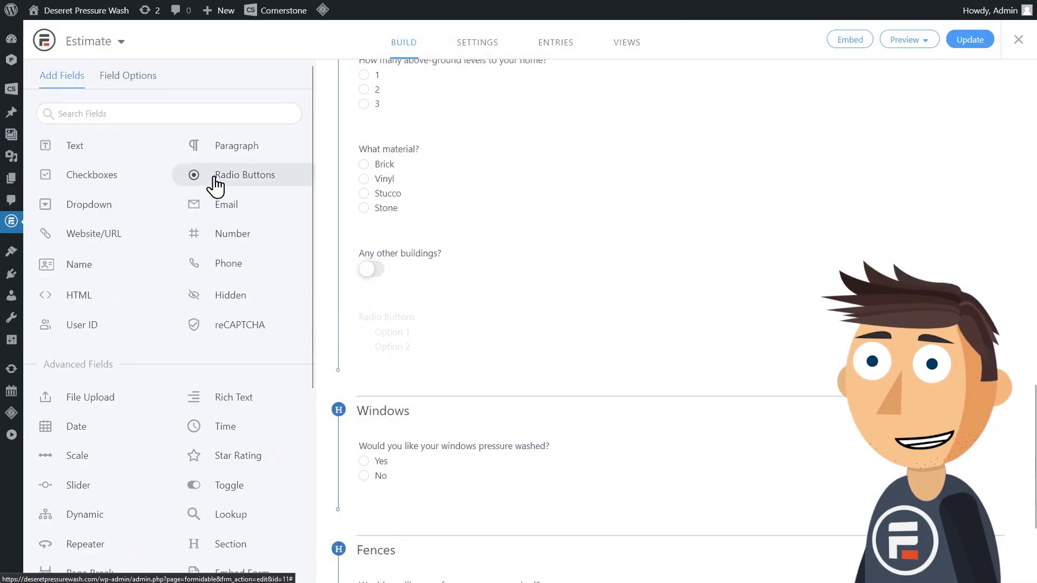
pyautogui.click(74, 109)
pyautogui.click(441, 329)
pyautogui.write('Other Buildings (Check all that apply)ChooseShed')
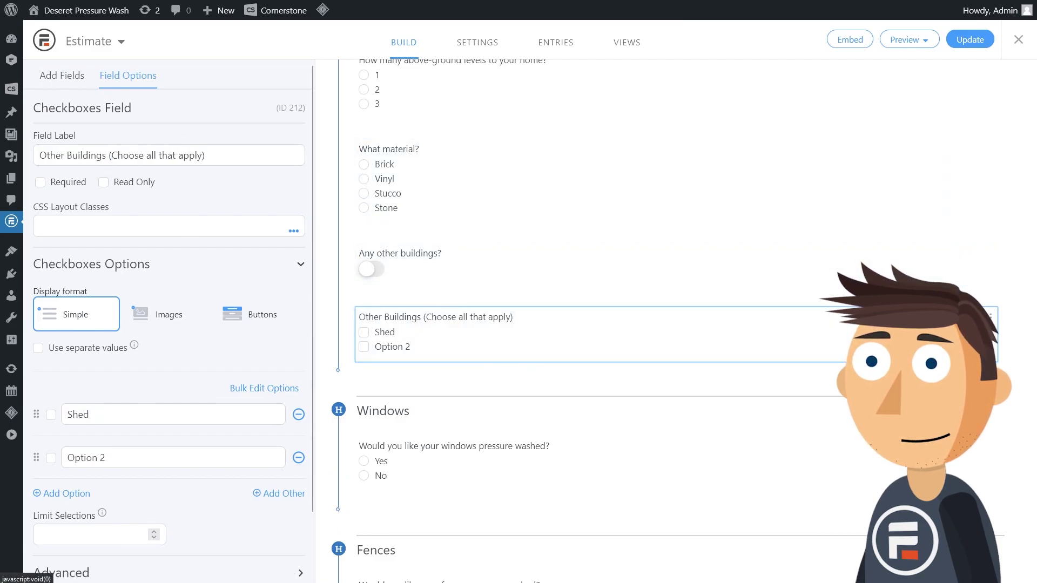
pyautogui.write('Shop')
pyautogui.click(62, 530)
pyautogui.write('Detached Garage')
pyautogui.click(62, 507)
pyautogui.tripleClick(131, 469)
pyautogui.write('Other')
pyautogui.scroll(1, 463, 344)
# - Review the Any other buildings? toggle, What material? question and Other Buildings checklist
pyautogui.click(430, 360)
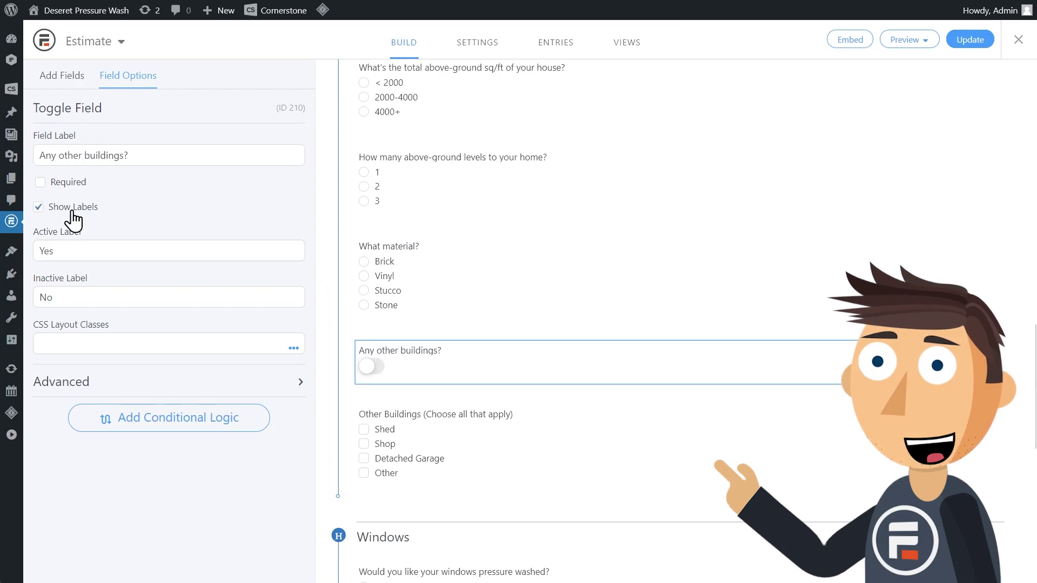
pyautogui.click(481, 285)
pyautogui.click(508, 360)
pyautogui.click(492, 422)
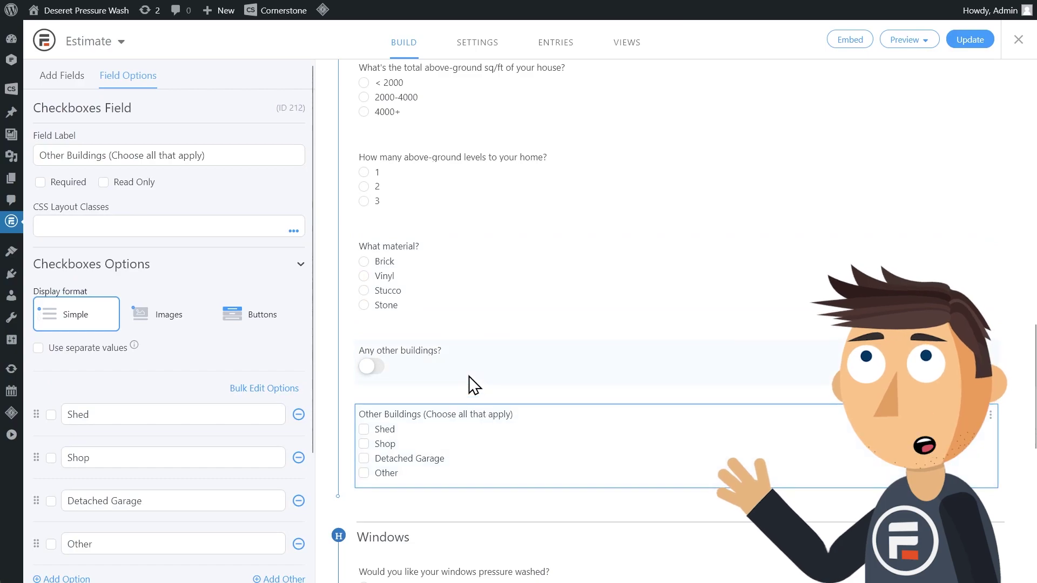
pyautogui.click(468, 375)
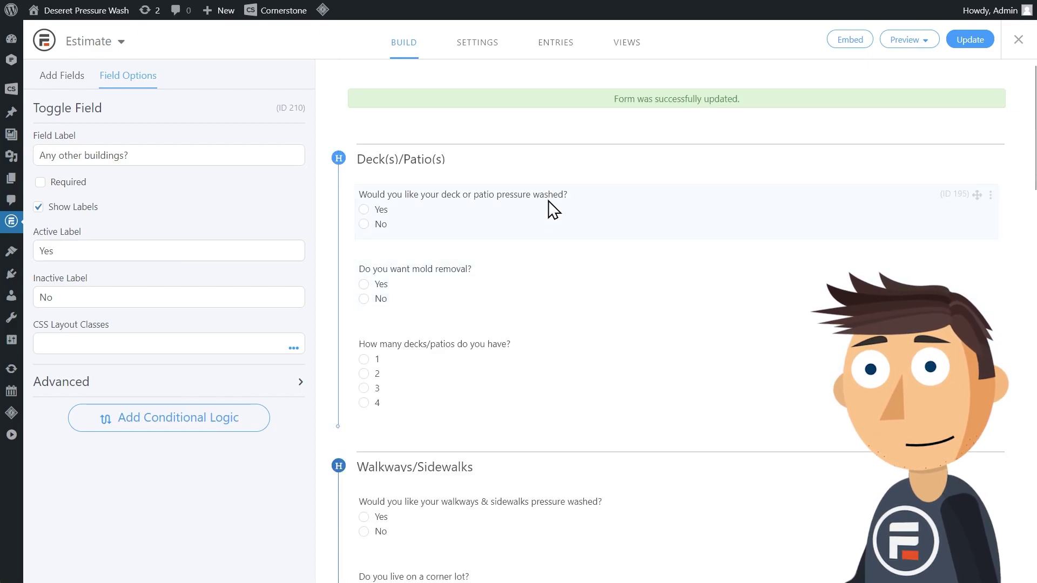
# - Mark the deck, mold, deck-count, walkways and corner-lot questions required
pyautogui.click(548, 203)
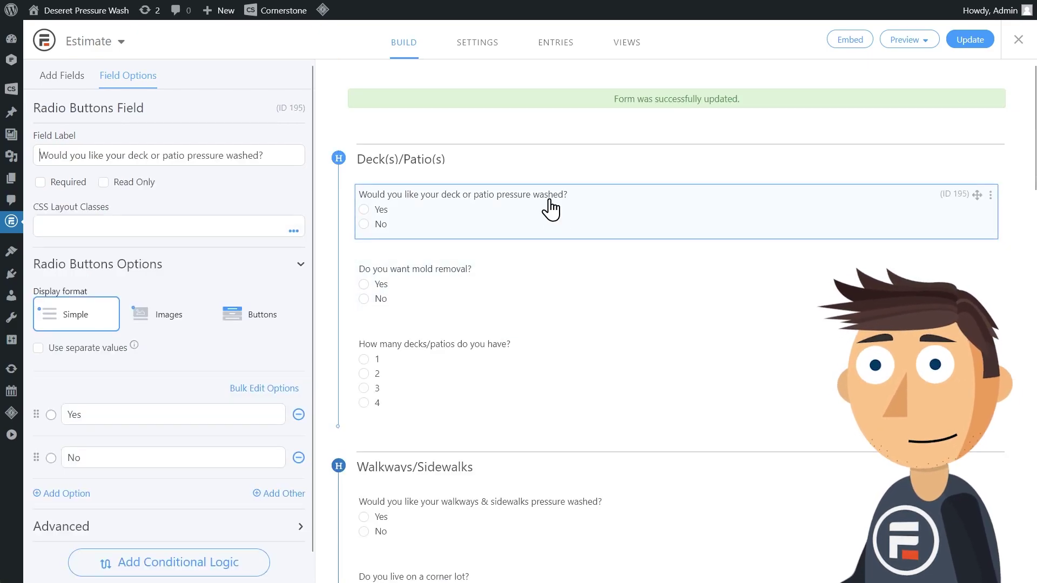
pyautogui.click(63, 186)
pyautogui.click(417, 269)
pyautogui.click(438, 373)
pyautogui.click(41, 182)
pyautogui.scroll(-3, 518, 267)
pyautogui.click(523, 273)
pyautogui.click(50, 182)
pyautogui.click(413, 320)
pyautogui.scroll(-2, 306, 273)
pyautogui.click(454, 312)
# - Mark the driveway, cars, siding and material questions required
pyautogui.click(437, 421)
pyautogui.click(437, 483)
pyautogui.click(41, 182)
pyautogui.scroll(-5, 518, 324)
pyautogui.click(453, 197)
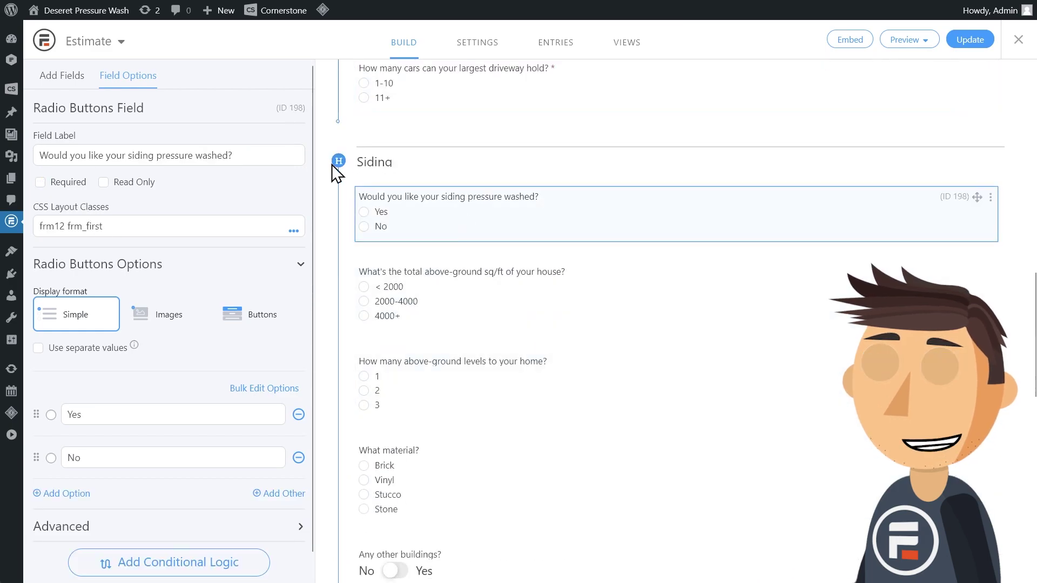
pyautogui.click(478, 327)
pyautogui.click(383, 359)
pyautogui.click(389, 451)
pyautogui.click(40, 182)
pyautogui.scroll(-2, 533, 355)
# - Mark the windows, window-count, fences and lot-size questions required, then save the form
pyautogui.click(422, 421)
pyautogui.scroll(-3, 347, 297)
pyautogui.click(454, 299)
pyautogui.click(41, 181)
pyautogui.click(401, 375)
pyautogui.scroll(-3, 519, 324)
pyautogui.click(450, 300)
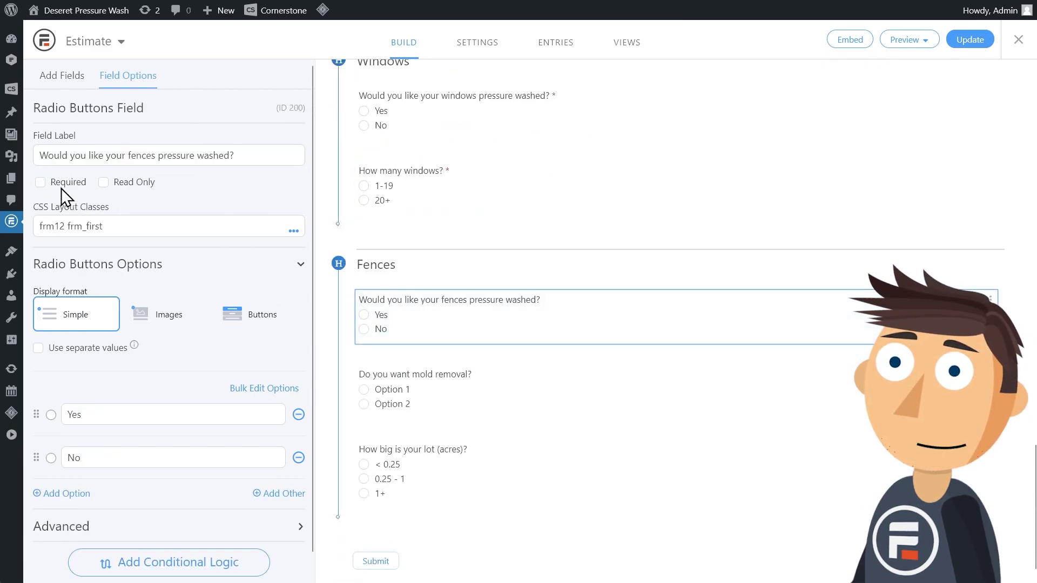
pyautogui.click(414, 375)
pyautogui.click(413, 450)
pyautogui.click(69, 188)
pyautogui.scroll(-1, 583, 422)
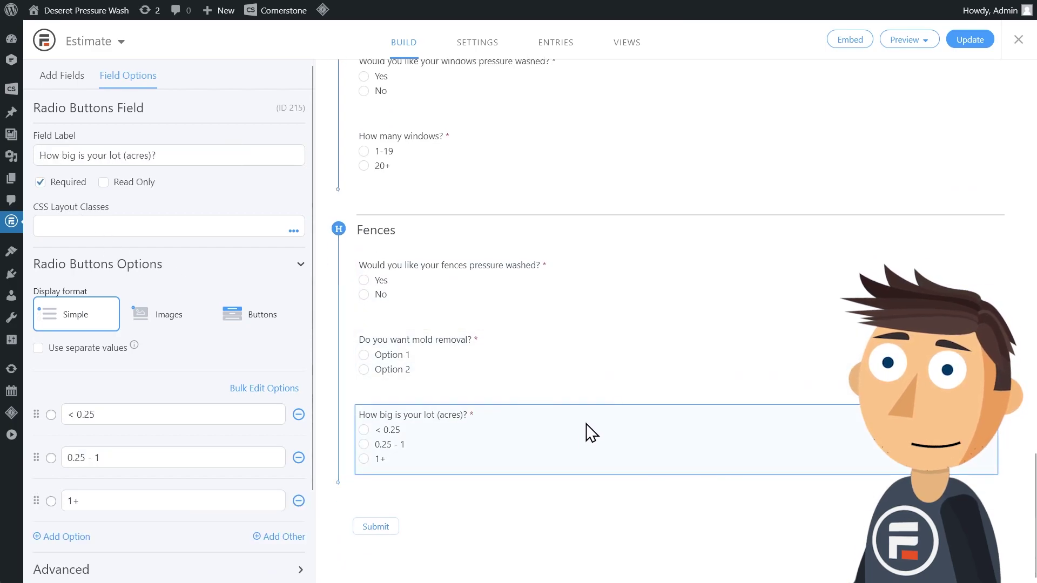
pyautogui.click(959, 45)
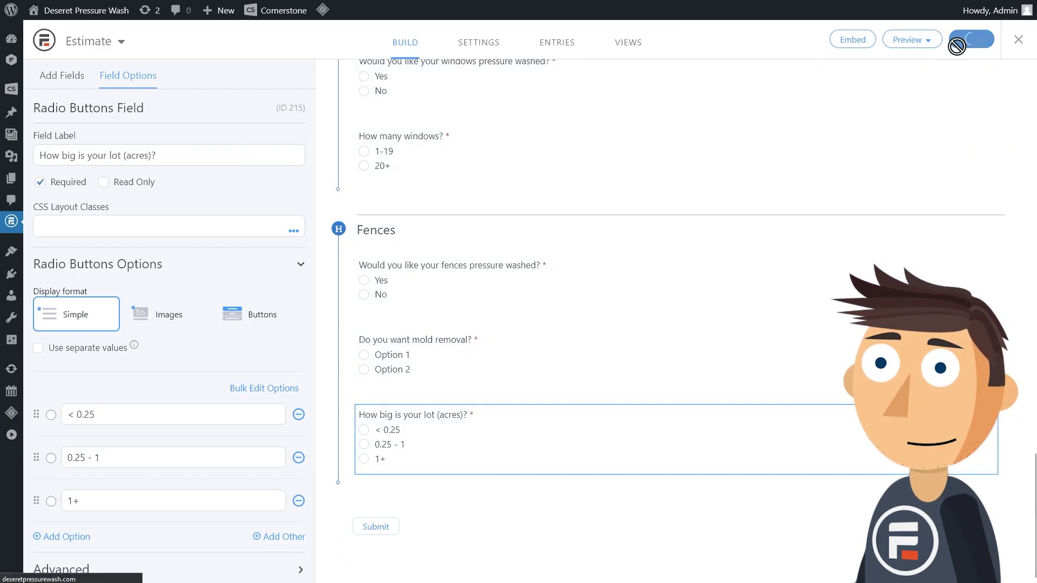
pyautogui.scroll(-5, 846, 234)
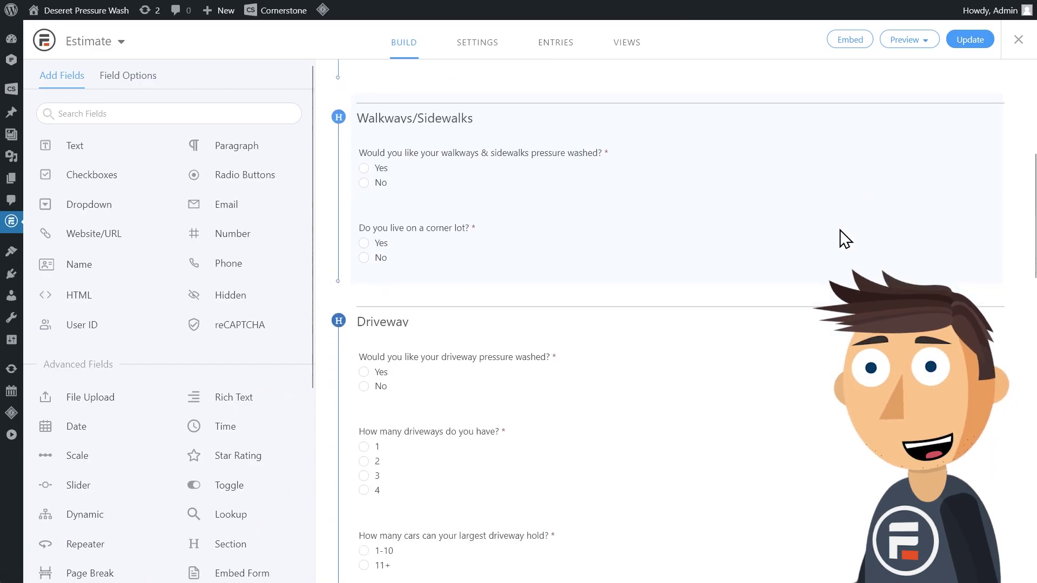
pyautogui.scroll(-3, 834, 260)
pyautogui.scroll(-3, 824, 317)
pyautogui.scroll(-5, 805, 352)
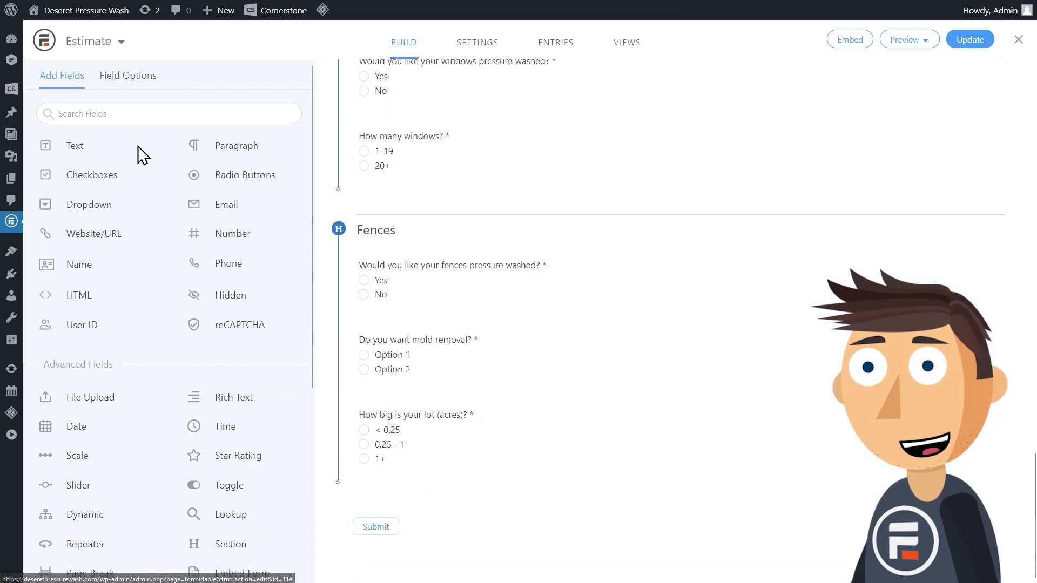
pyautogui.scroll(-2, 139, 376)
pyautogui.scroll(-3, 139, 376)
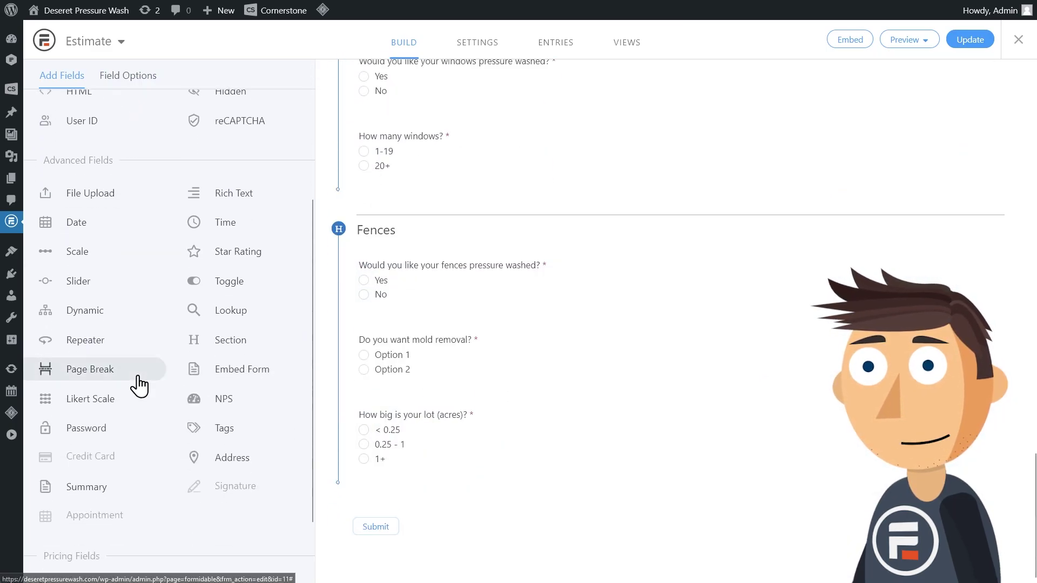
# - Insert a page break after Fences and add a new section on Page 2
pyautogui.click(104, 374)
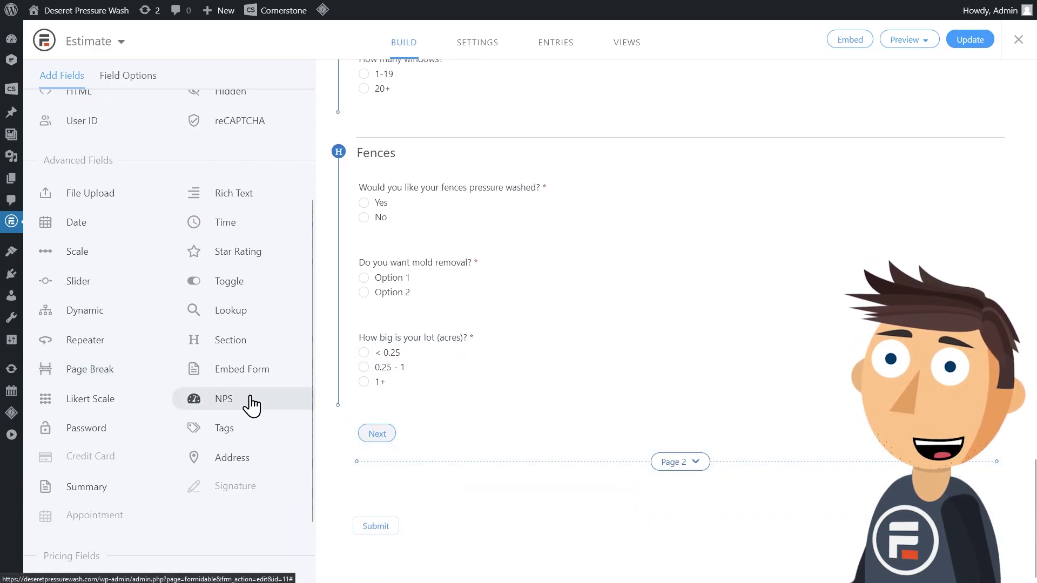
pyautogui.click(230, 340)
pyautogui.click(392, 396)
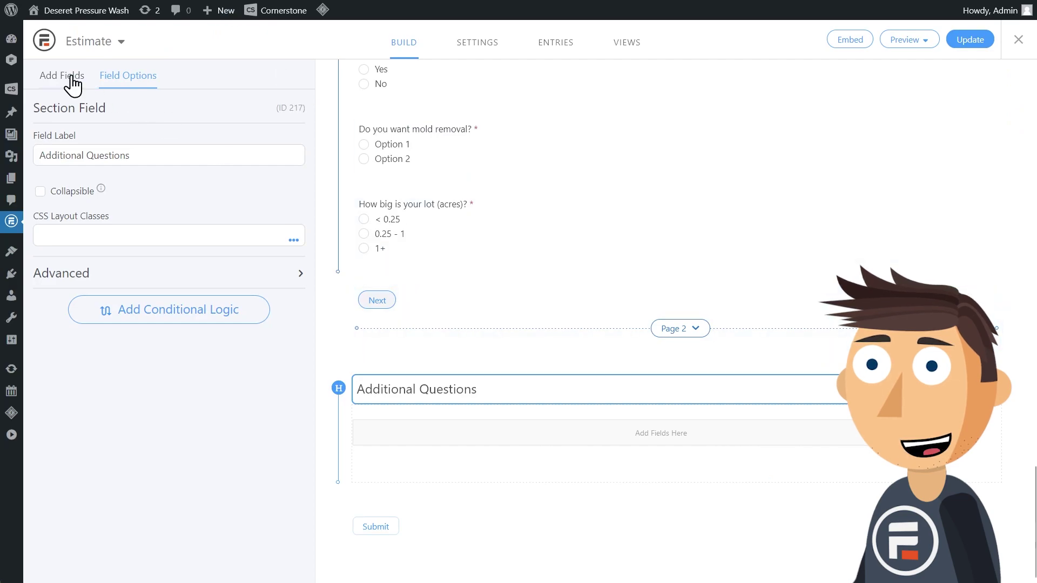
# - Add toggles to Additional Questions, giving the water hook-up one a "can't service you" required message
pyautogui.click(63, 75)
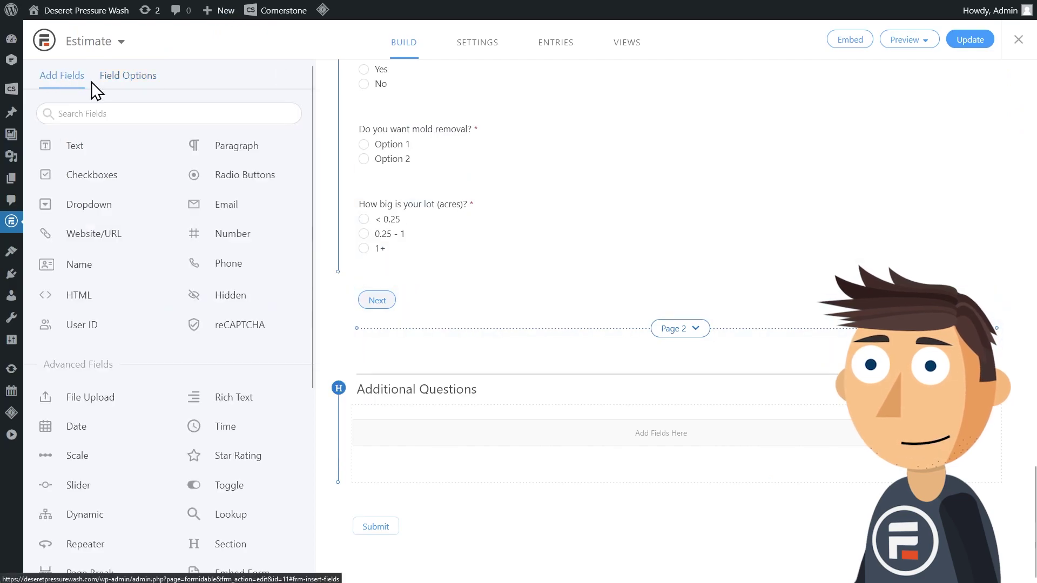
pyautogui.moveTo(231, 487)
pyautogui.mouseDown()
pyautogui.moveTo(393, 450)
pyautogui.moveTo(370, 463)
pyautogui.mouseUp()
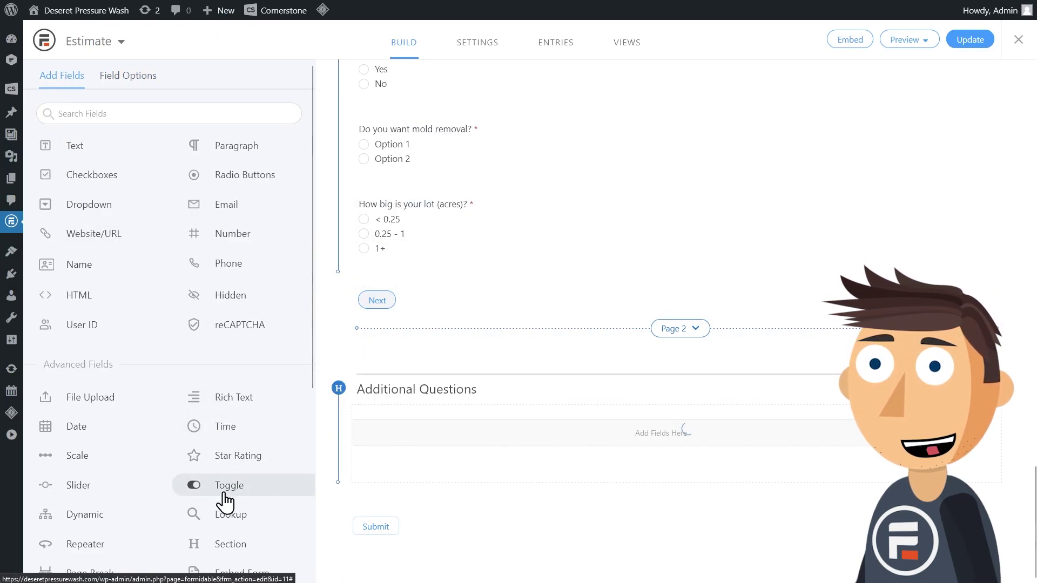
pyautogui.moveTo(243, 490); pyautogui.dragTo(527, 525)
pyautogui.scroll(-3, 398, 482)
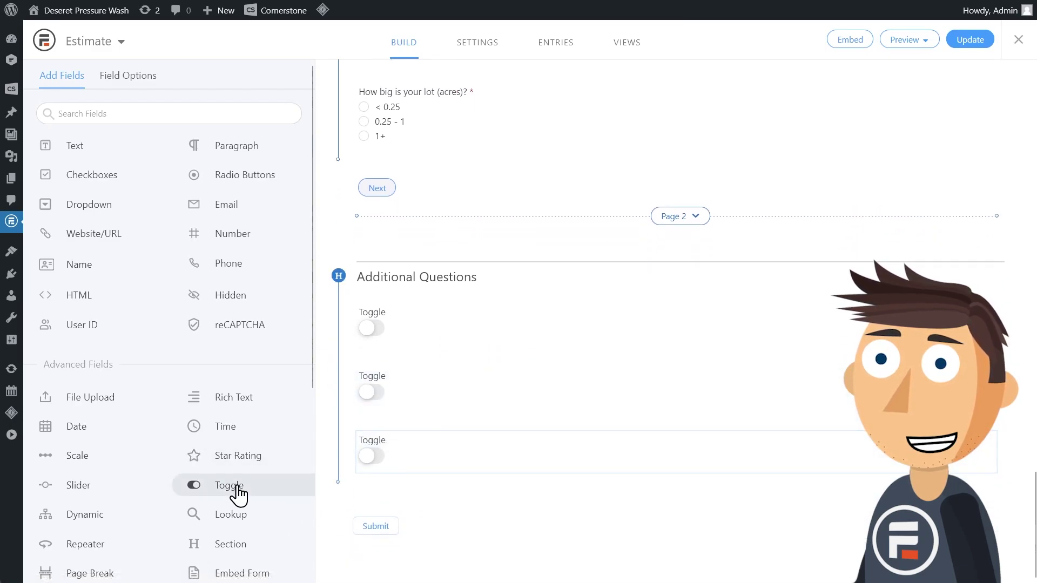
pyautogui.moveTo(234, 486); pyautogui.dragTo(486, 486)
pyautogui.click(407, 324)
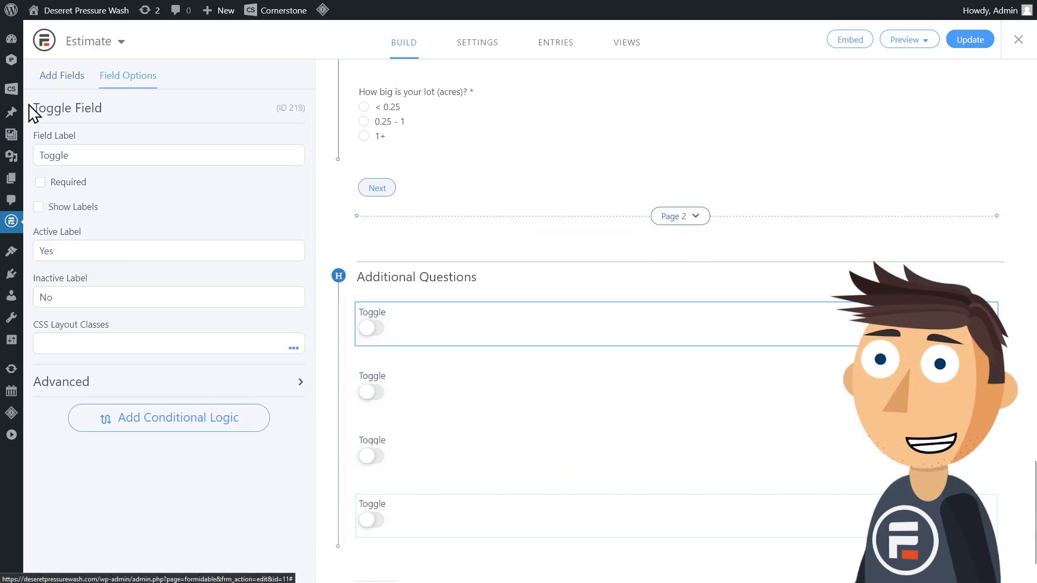
pyautogui.doubleClick(109, 153)
pyautogui.write('Do Yo')
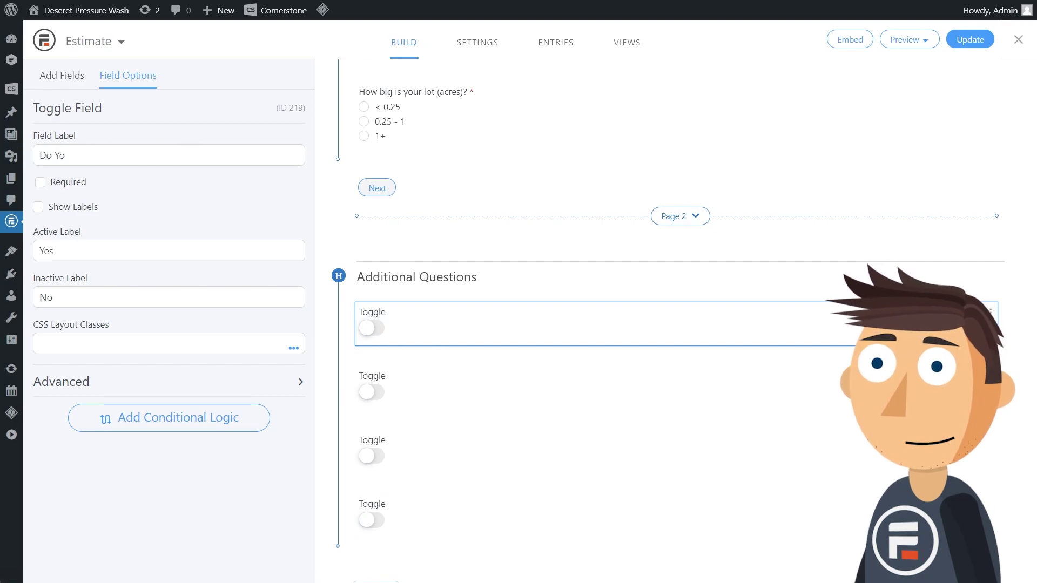
pyautogui.write('u have an external water hook-up?')
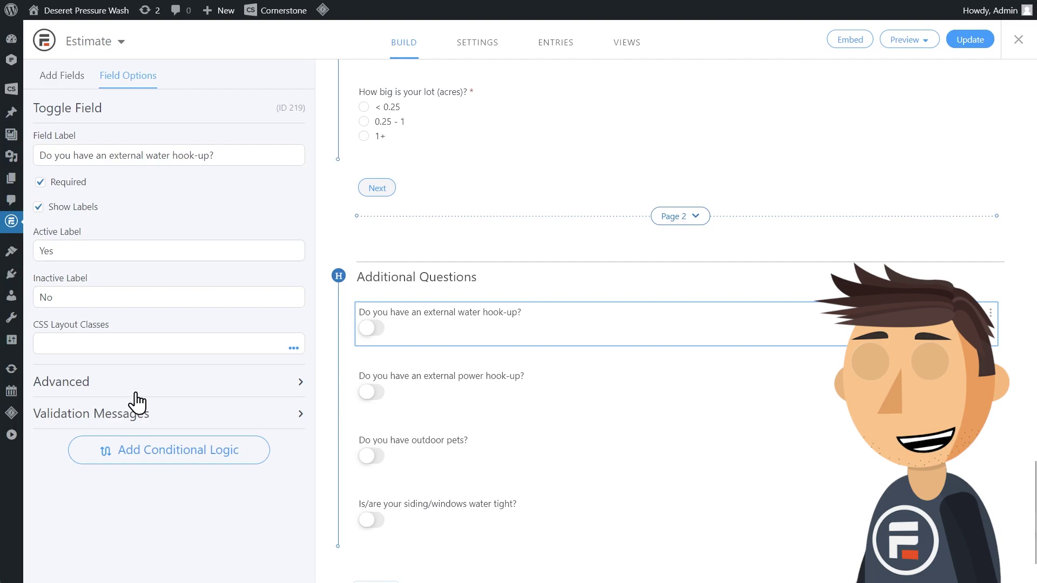
pyautogui.click(79, 193)
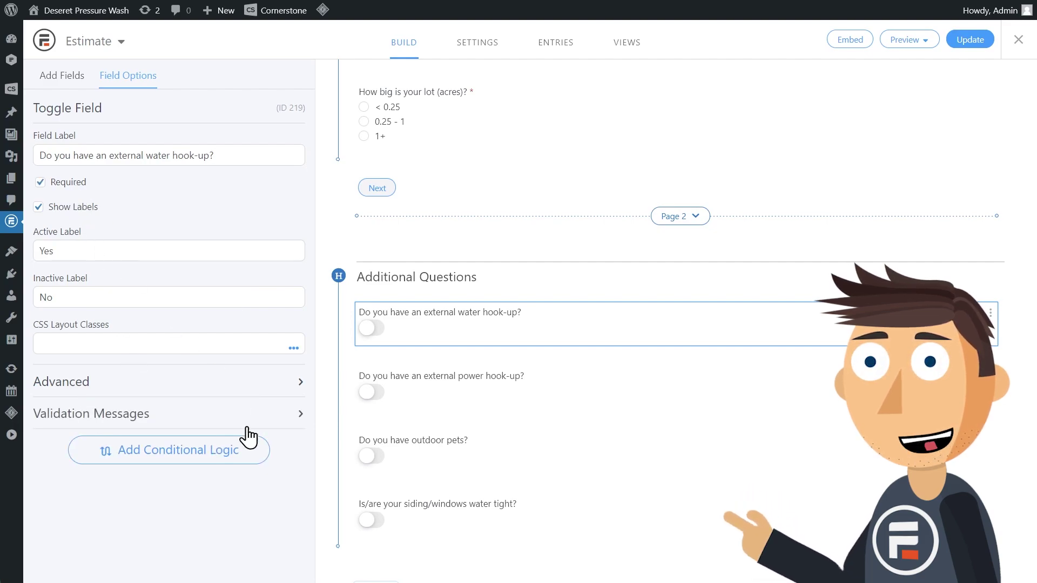
pyautogui.click(197, 413)
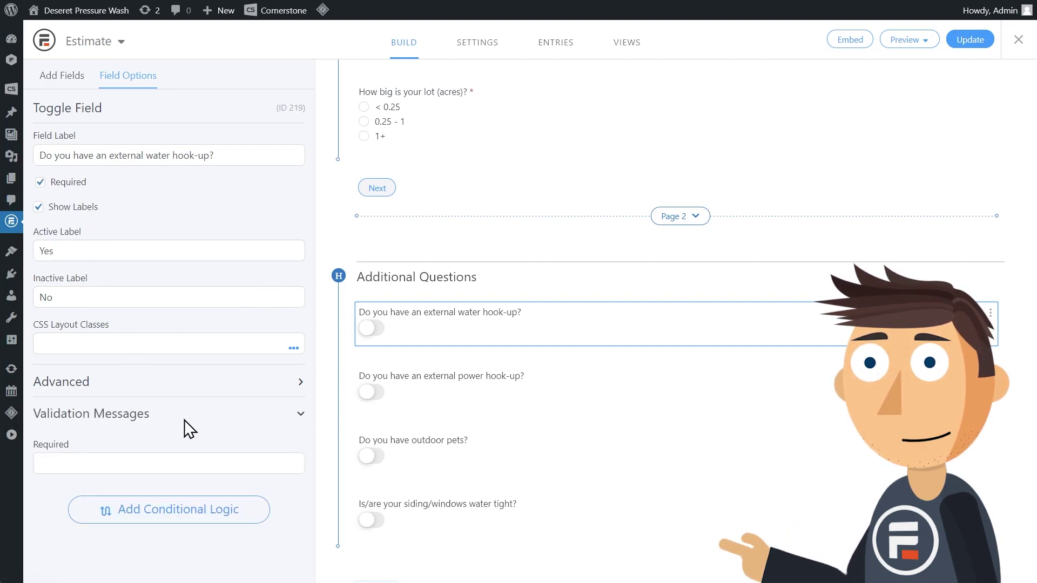
pyautogui.click(141, 463)
pyautogui.write("I'm sorry, we can't service you at this time.")
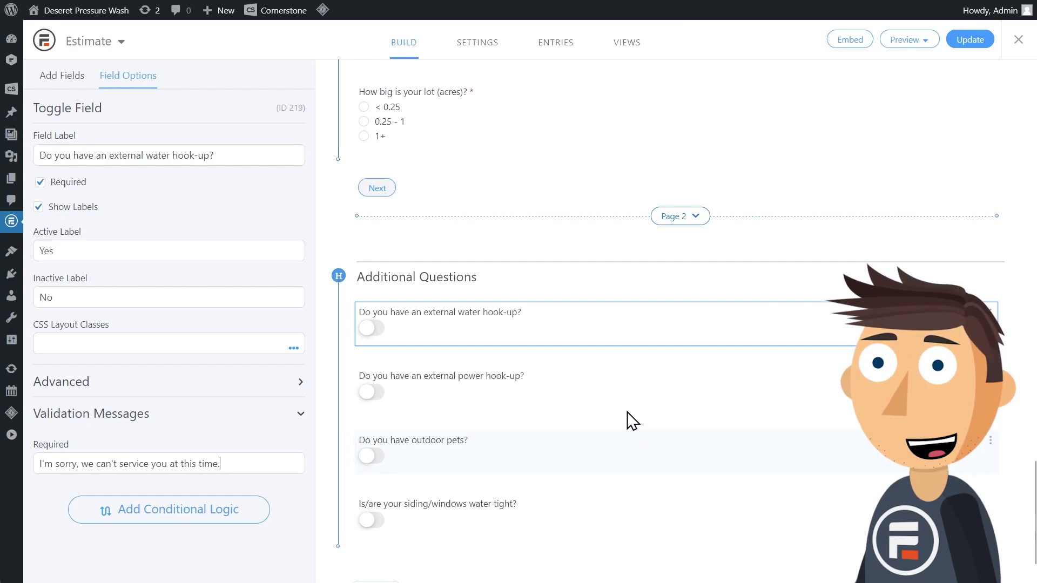
pyautogui.scroll(-1, 623, 405)
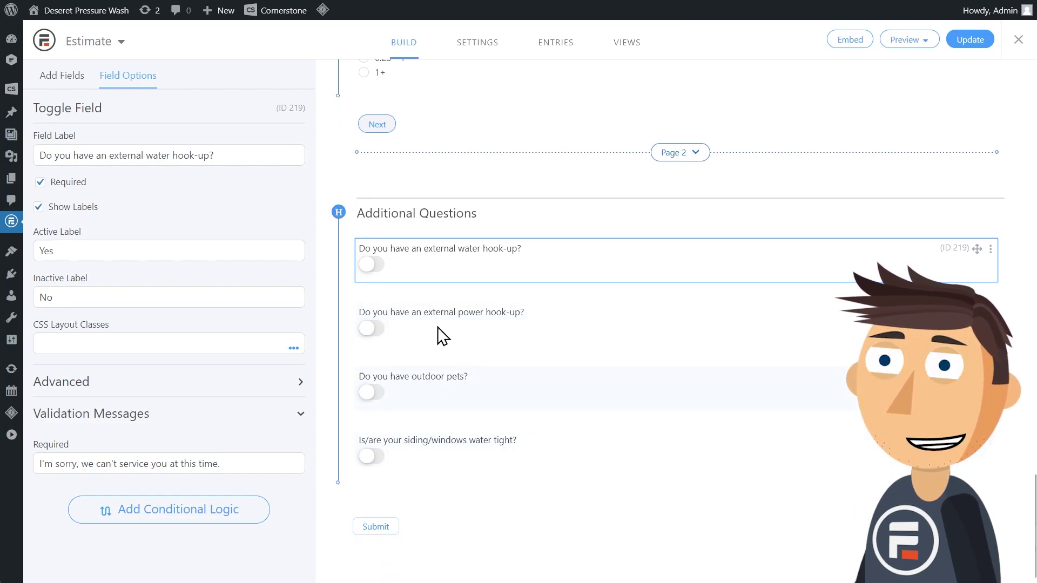
# - Add required First Name text and Email fields below the toggles
pyautogui.click(72, 91)
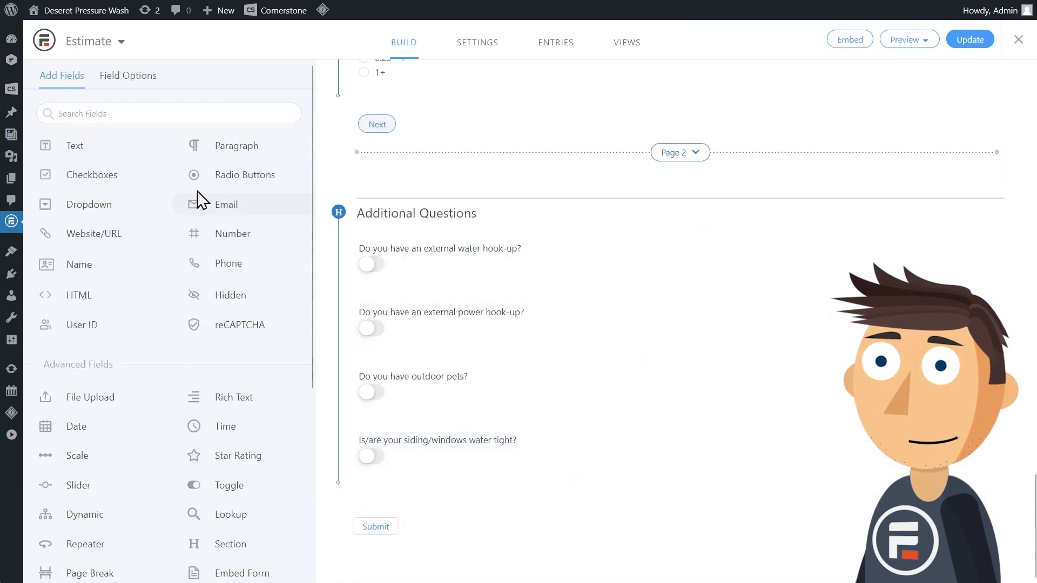
pyautogui.moveTo(75, 145)
pyautogui.mouseDown()
pyautogui.moveTo(426, 468)
pyautogui.moveTo(422, 478)
pyautogui.mouseUp()
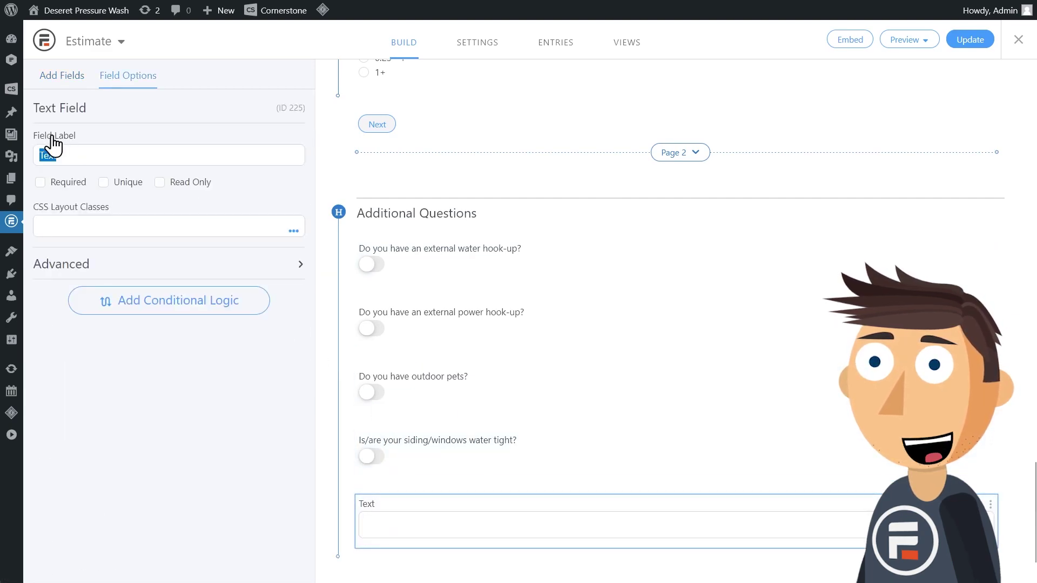
pyautogui.click(69, 87)
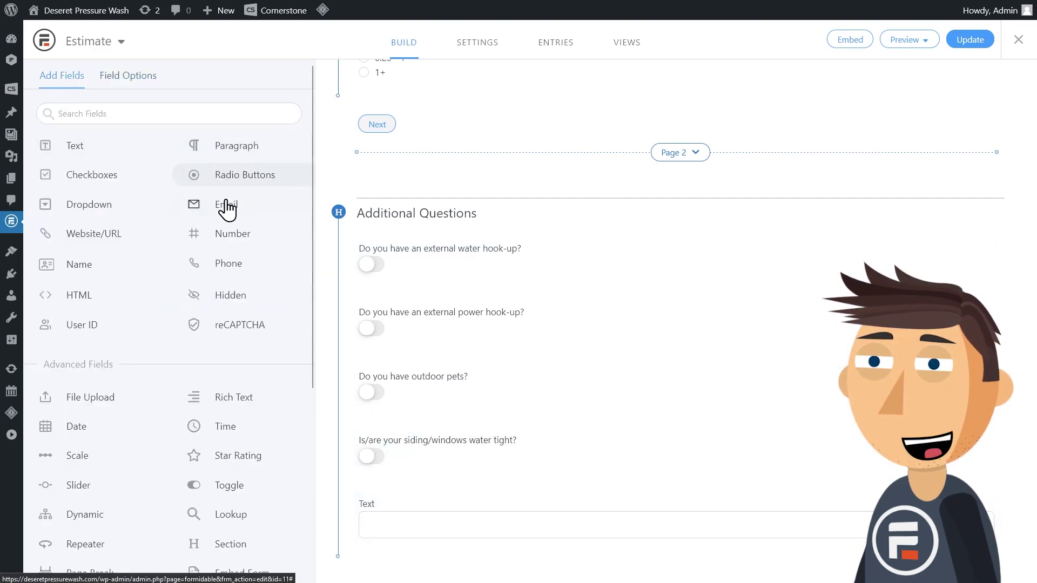
pyautogui.moveTo(225, 204); pyautogui.dragTo(493, 435)
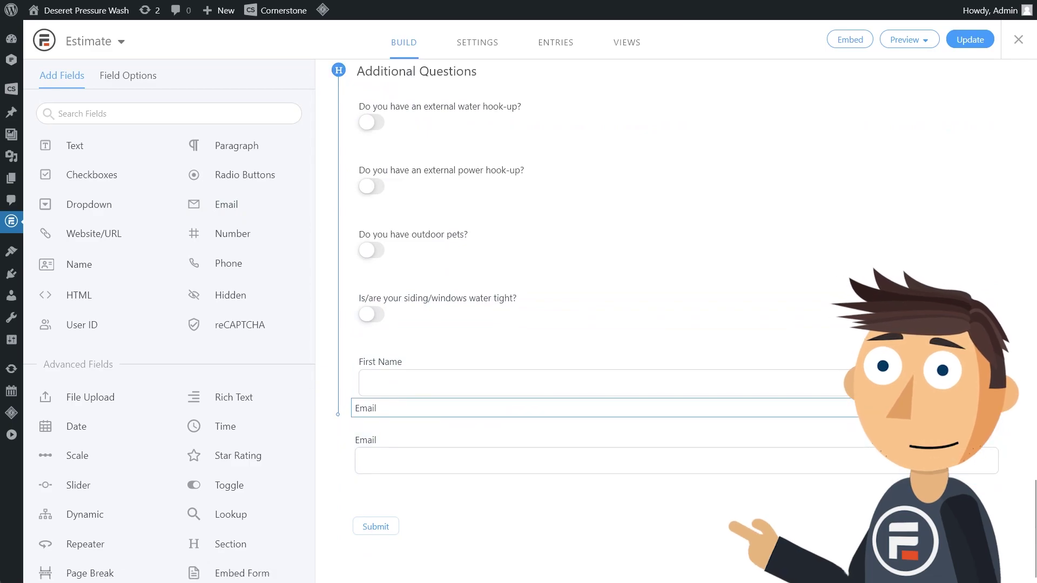
pyautogui.click(780, 372)
pyautogui.click(40, 182)
pyautogui.click(435, 442)
pyautogui.click(40, 182)
pyautogui.click(503, 381)
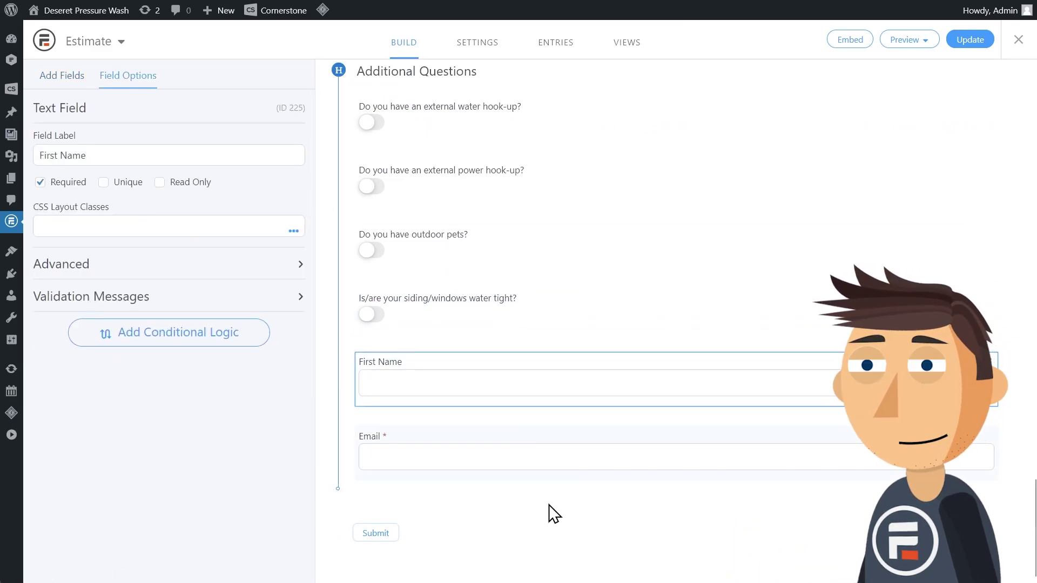
pyautogui.click(66, 79)
pyautogui.scroll(-3, 194, 219)
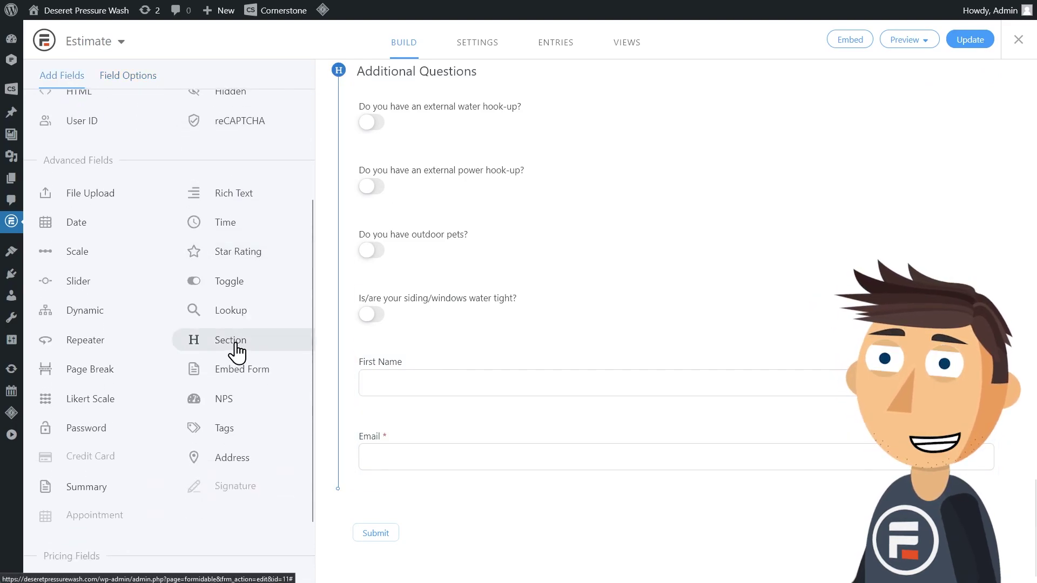
# - Add a new section at the bottom with two radio questions and a dropdown
pyautogui.click(230, 340)
pyautogui.write('Discounts & Fuel Surcha')
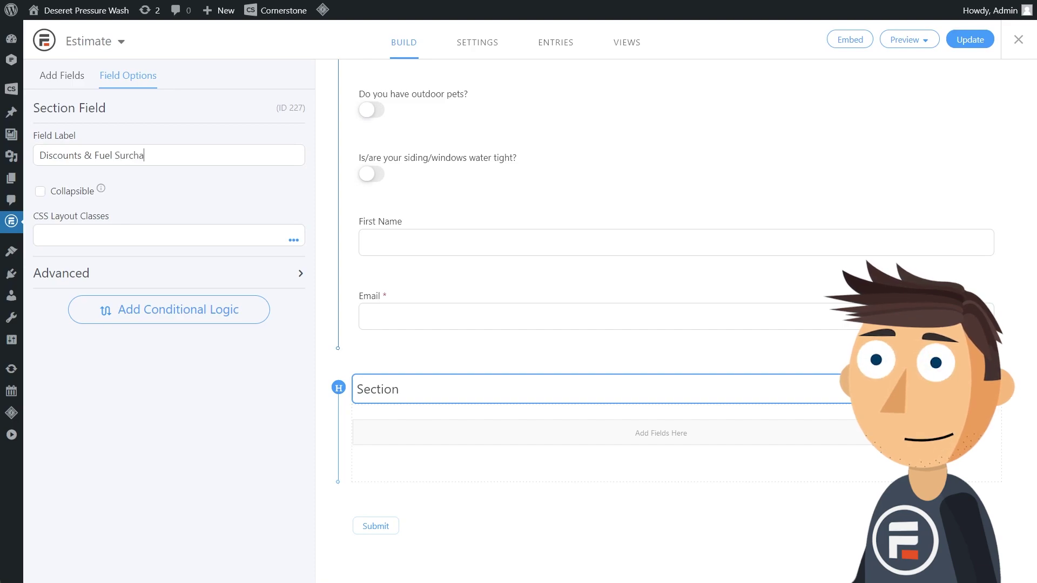
pyautogui.write('rge')
pyautogui.click(62, 75)
pyautogui.moveTo(301, 175); pyautogui.dragTo(410, 444)
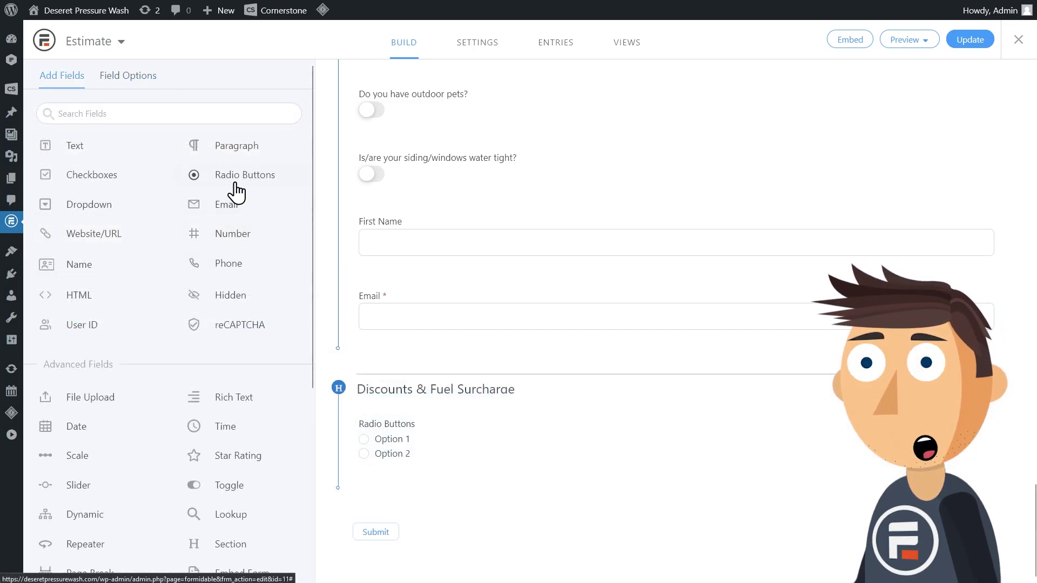
pyautogui.moveTo(235, 192); pyautogui.dragTo(426, 478)
pyautogui.scroll(-1, 454, 476)
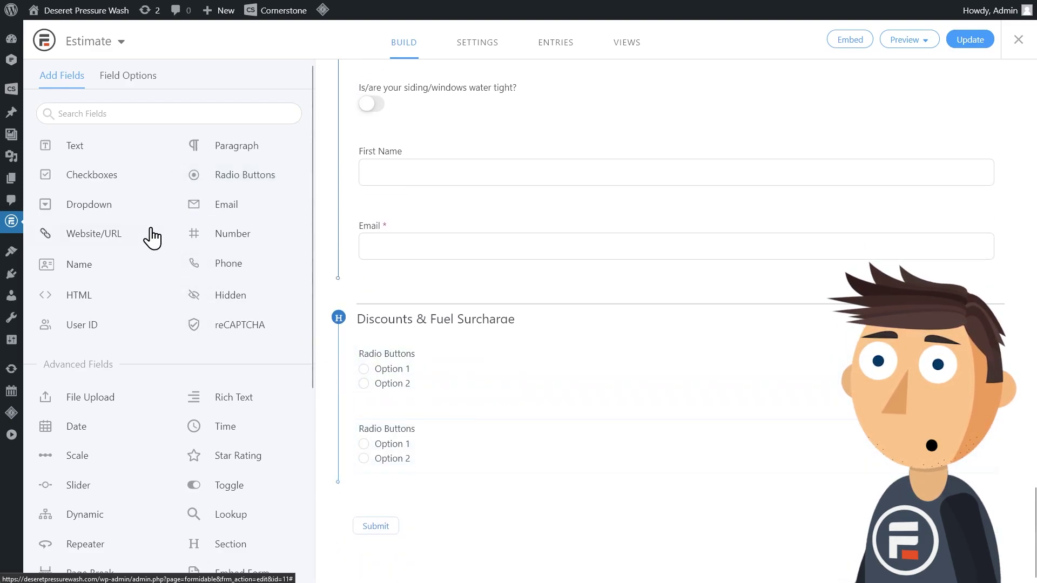
pyautogui.moveTo(110, 209); pyautogui.dragTo(462, 487)
# - Label the photo and pre-pay discount questions, fill the city dropdown options, and save
pyautogui.click(423, 356)
pyautogui.write('Are you willing to let us take before & after photos for $10 off?')
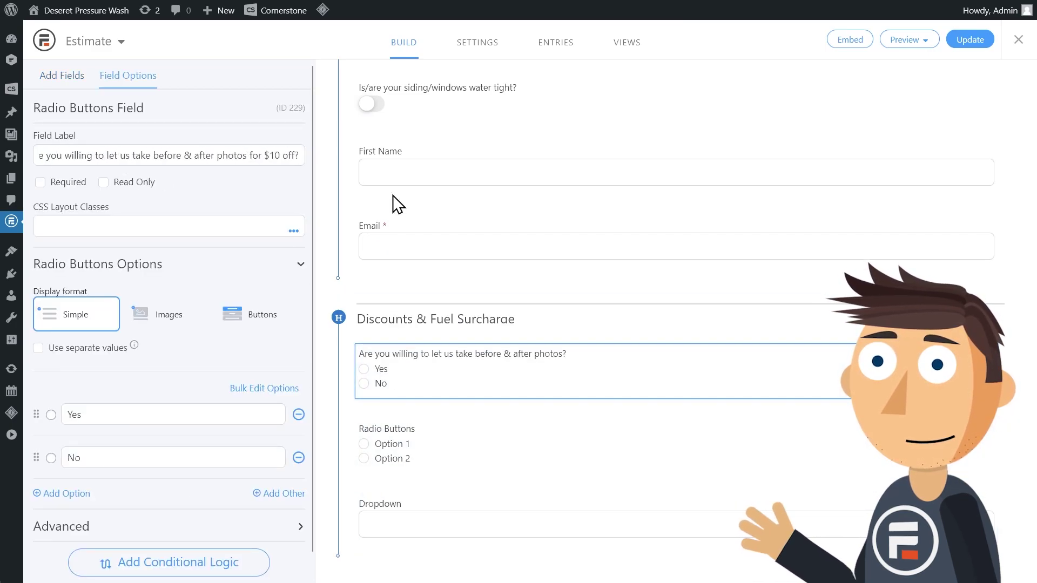
pyautogui.click(509, 436)
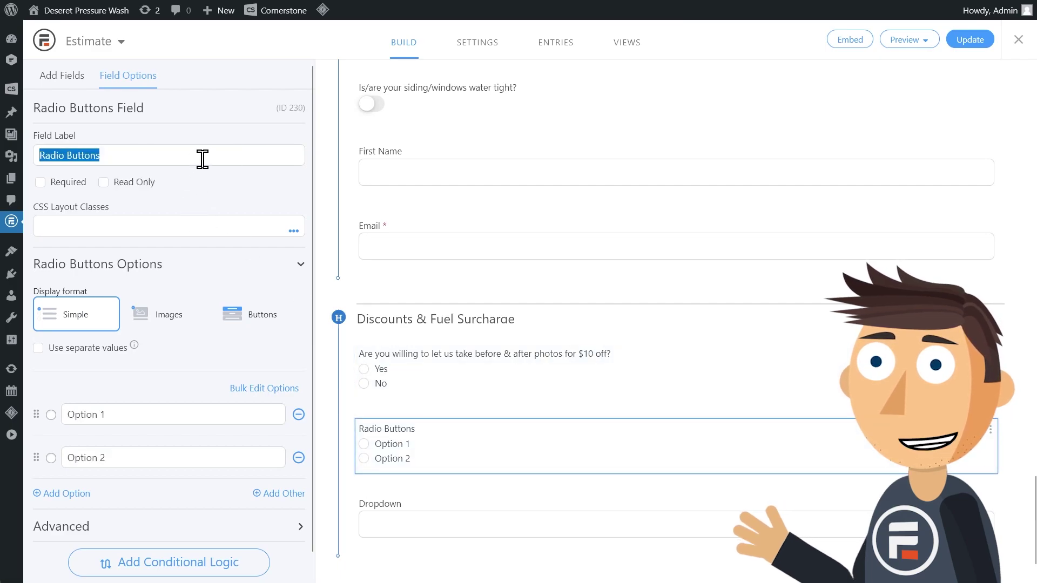
pyautogui.write('Will you pre-pay for $30 off?')
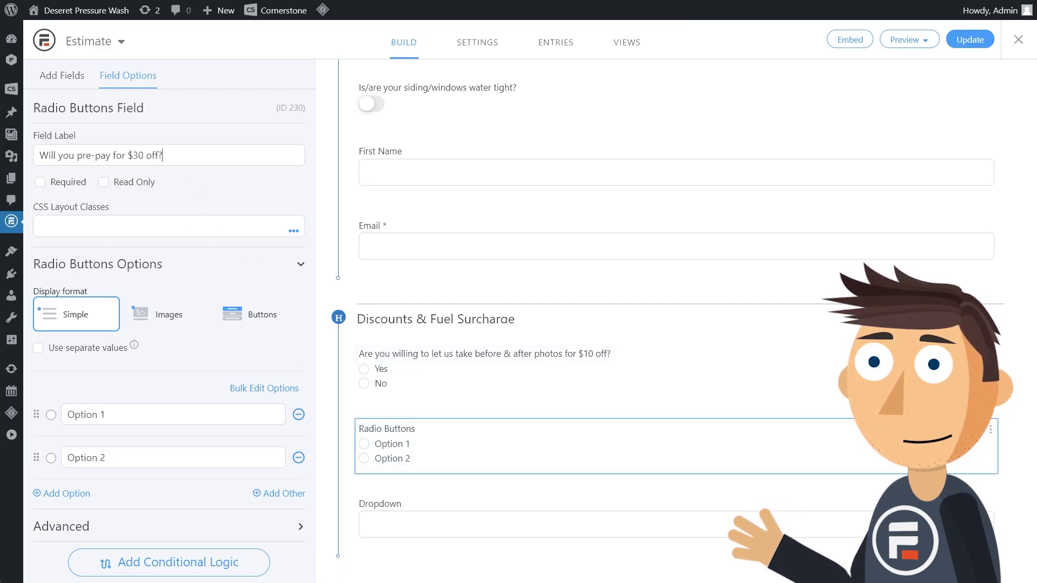
pyautogui.click(486, 518)
pyautogui.write('What ci')
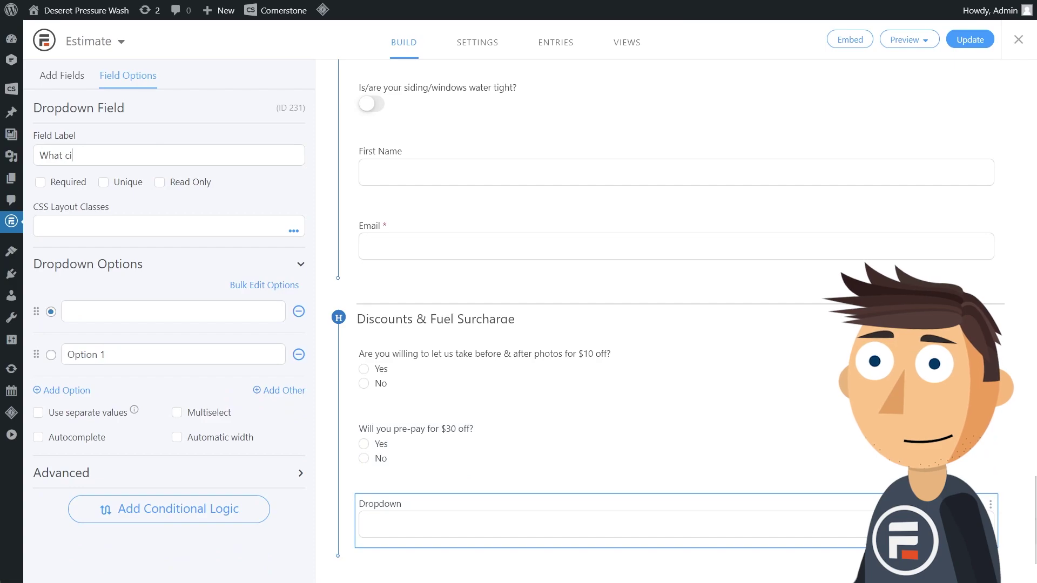
pyautogui.write('re you in?')
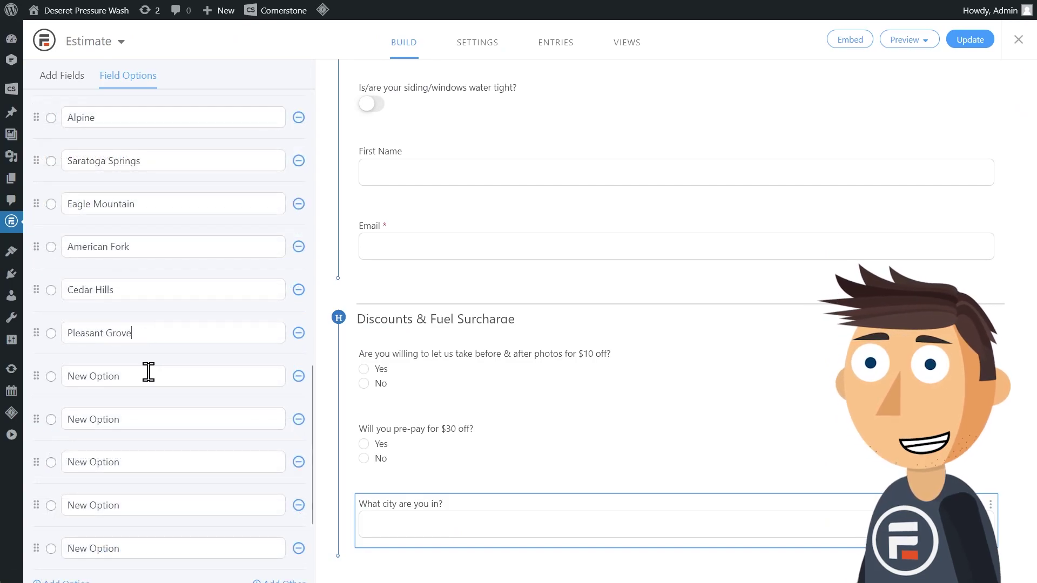
pyautogui.click(149, 372)
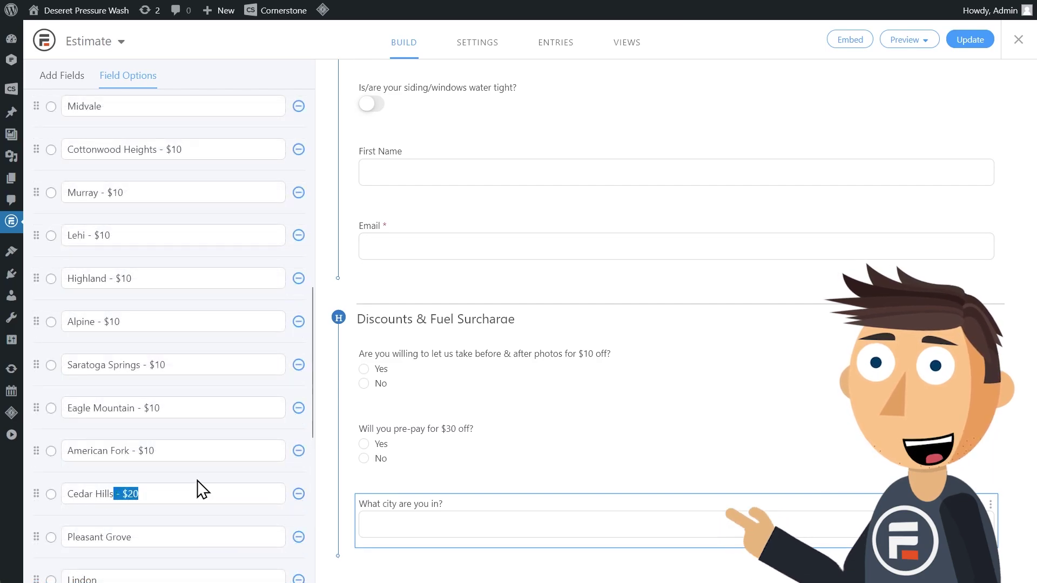
pyautogui.scroll(-3, 201, 489)
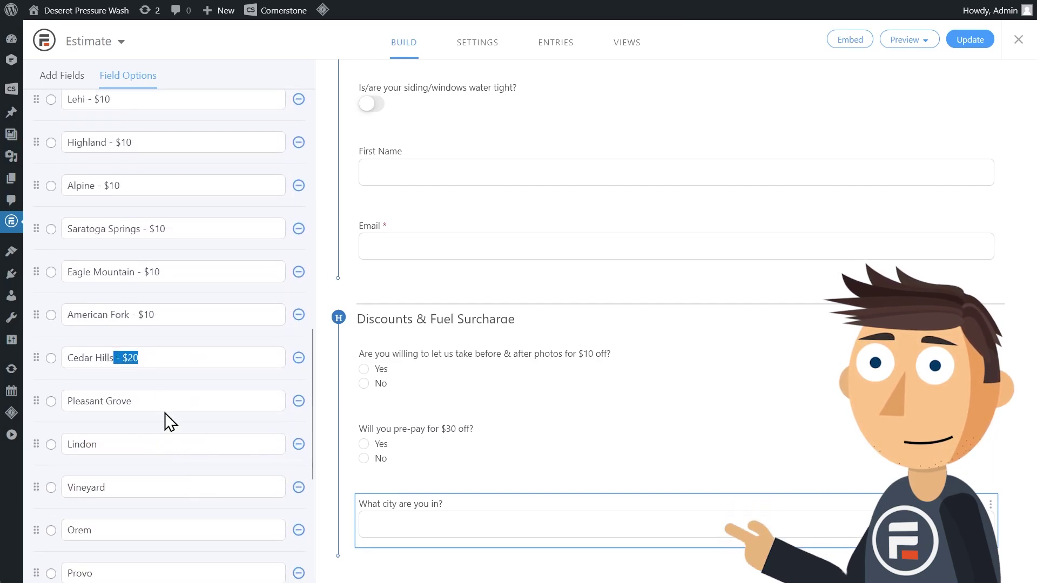
pyautogui.click(162, 445)
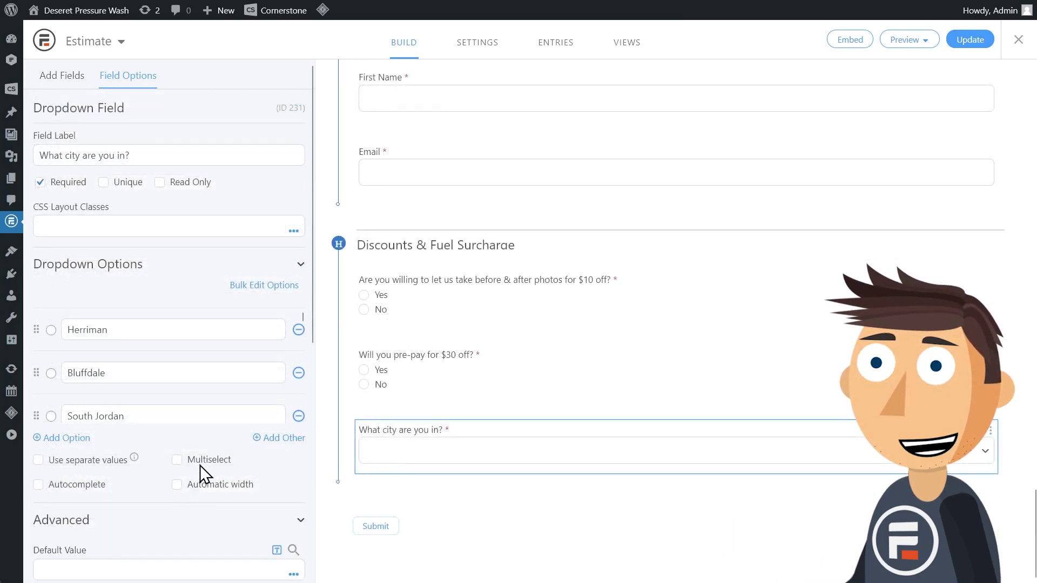
pyautogui.scroll(-3, 203, 465)
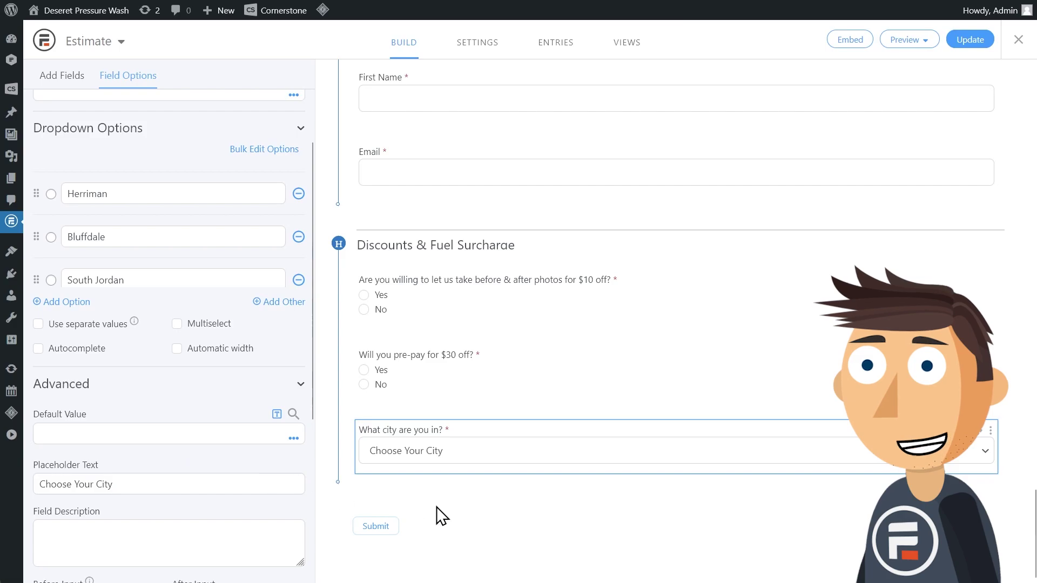
pyautogui.click(969, 39)
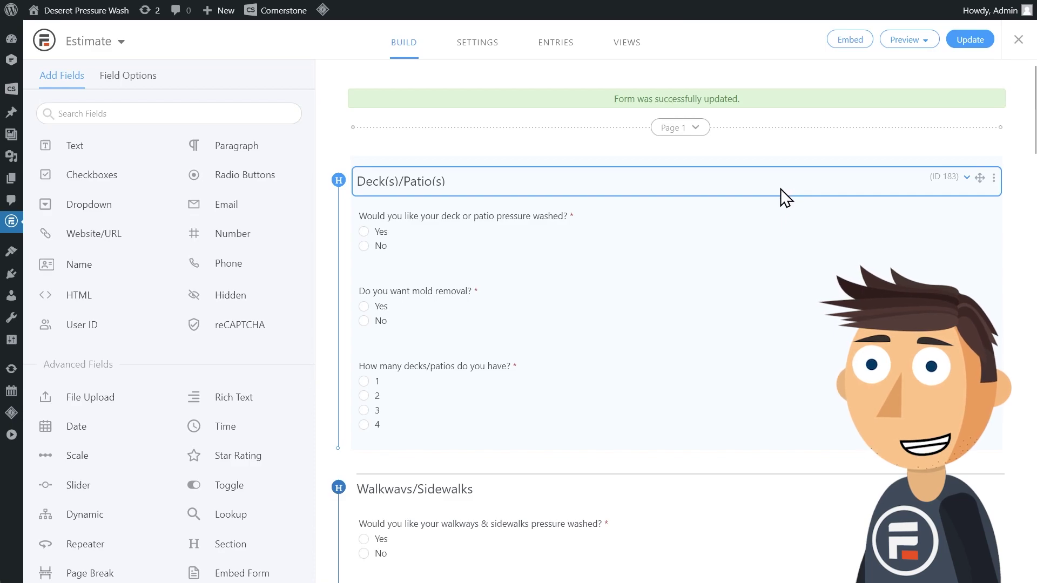
pyautogui.scroll(-2, 675, 256)
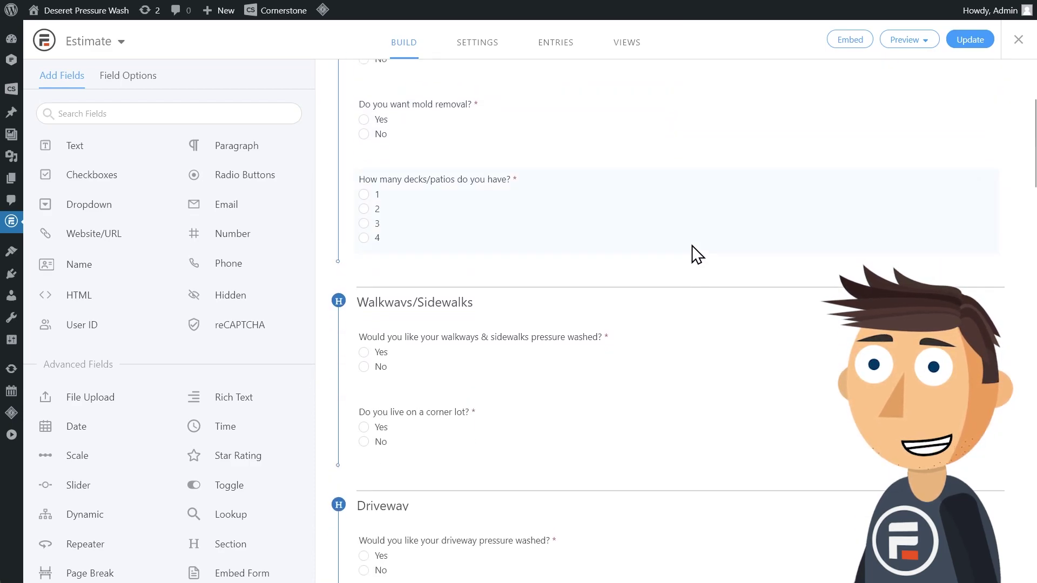
pyautogui.click(844, 42)
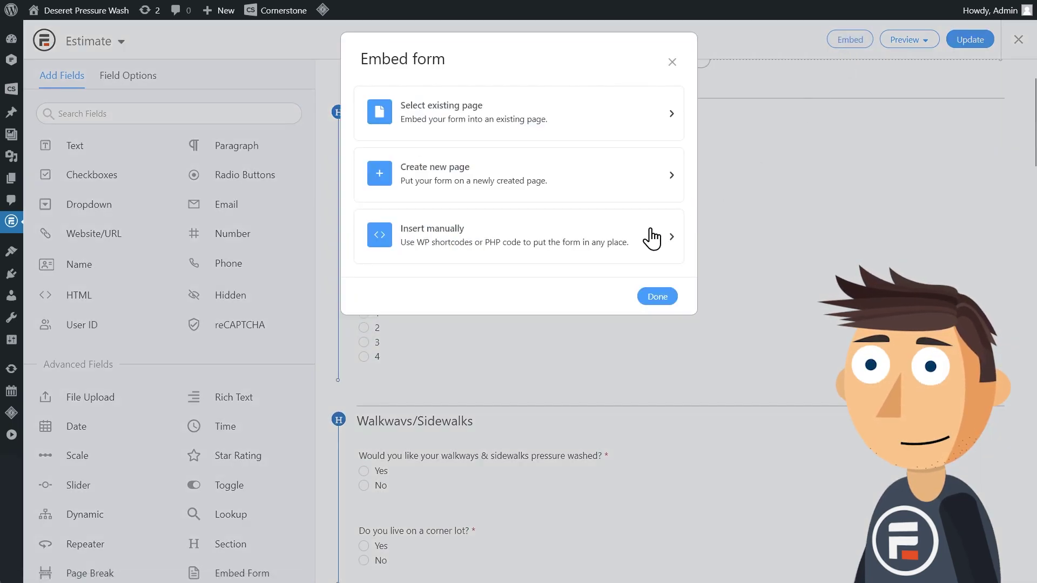
pyautogui.click(623, 243)
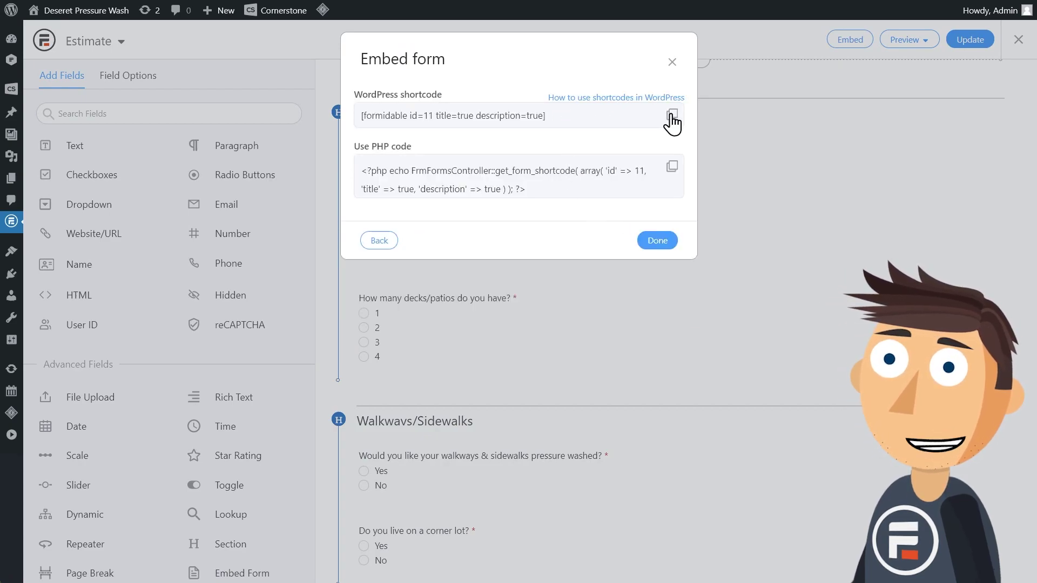
pyautogui.click(657, 240)
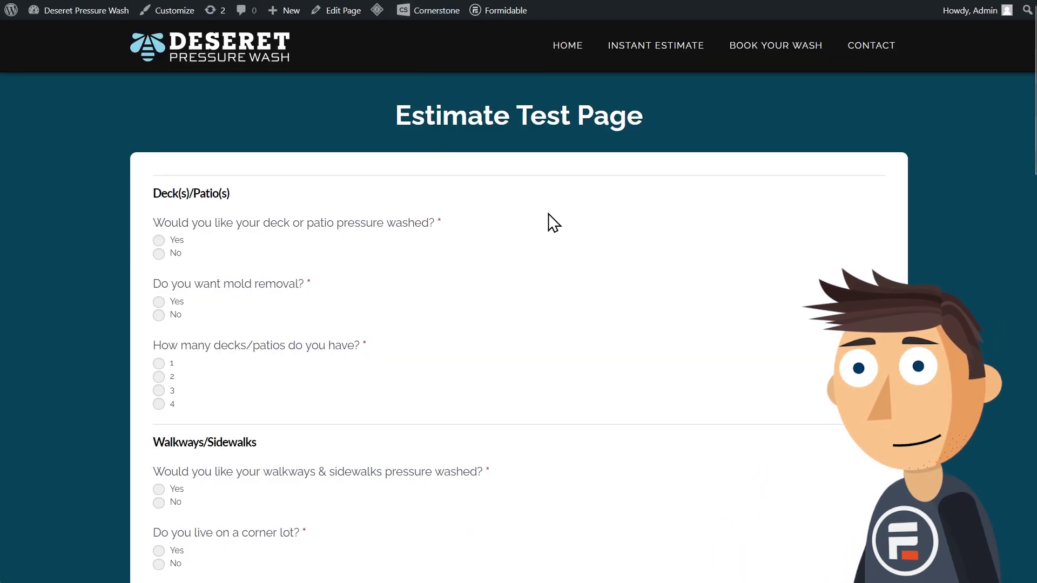
pyautogui.scroll(-5, 551, 223)
pyautogui.scroll(-3, 551, 223)
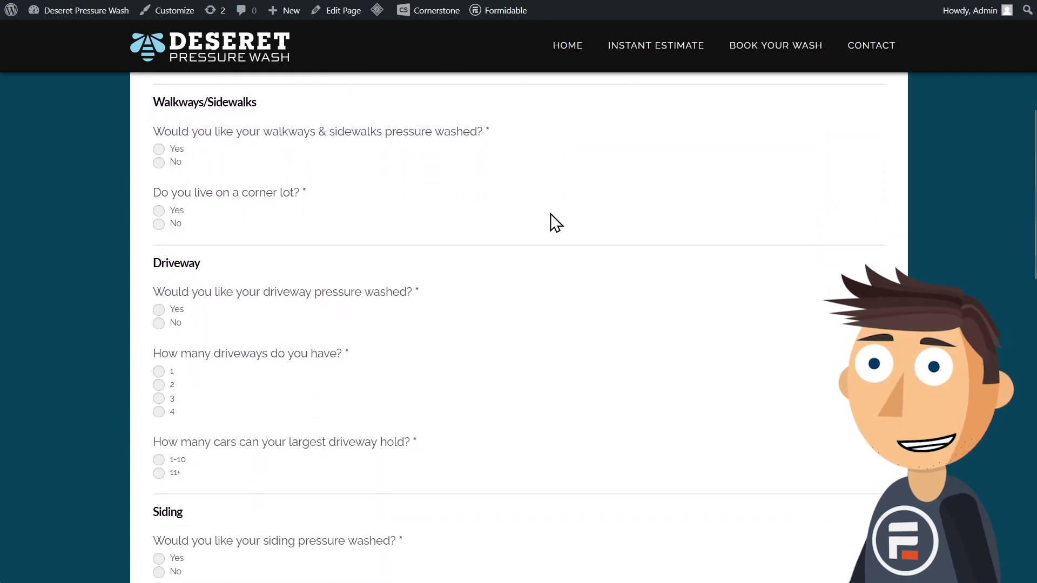
pyautogui.scroll(-3, 551, 223)
pyautogui.scroll(-2, 550, 223)
pyautogui.scroll(-3, 551, 223)
pyautogui.scroll(-5, 552, 223)
pyautogui.scroll(-1, 551, 224)
pyautogui.scroll(-3, 552, 223)
pyautogui.scroll(-3, 552, 223)
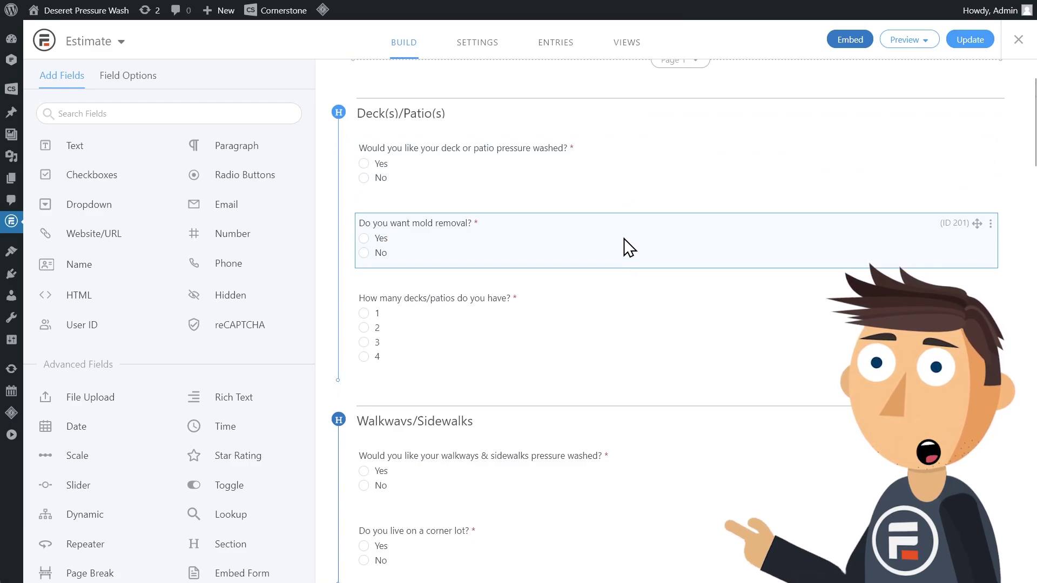
# - Show the mold-removal question only when the deck-washing question equals Yes
pyautogui.click(624, 238)
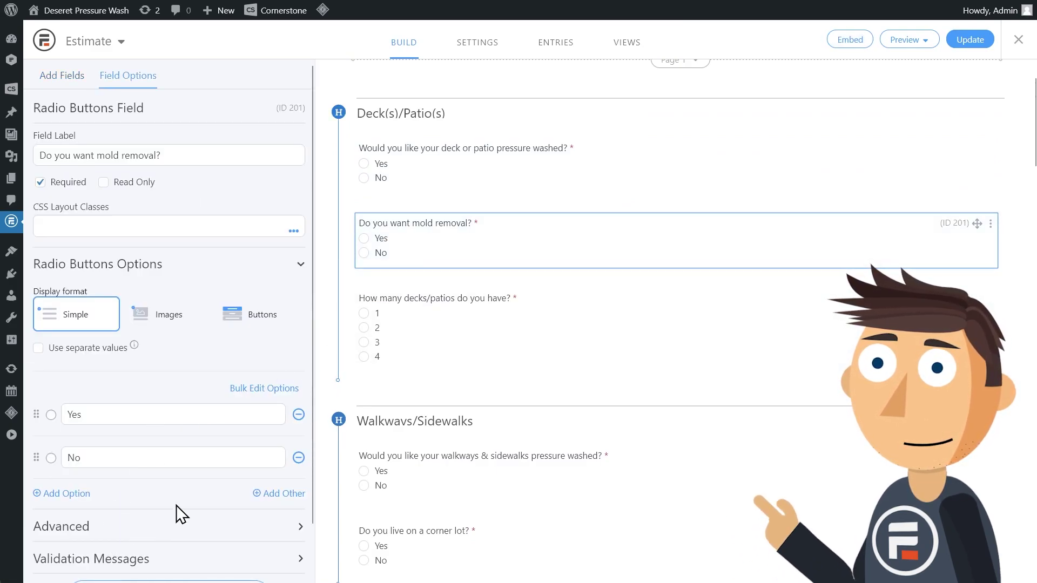
pyautogui.scroll(-1, 178, 505)
pyautogui.click(201, 539)
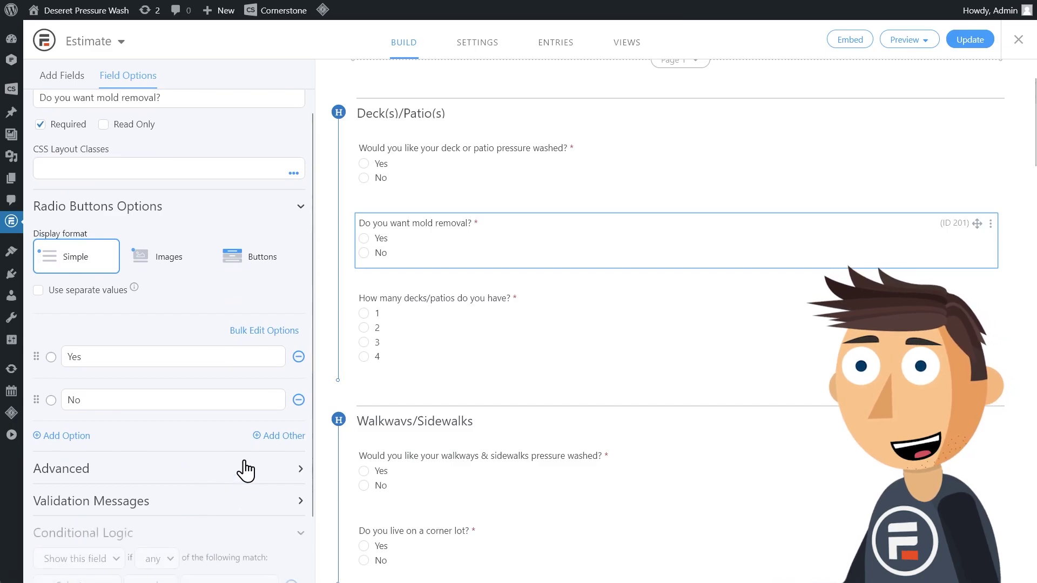
pyautogui.scroll(-1, 243, 470)
pyautogui.click(106, 523)
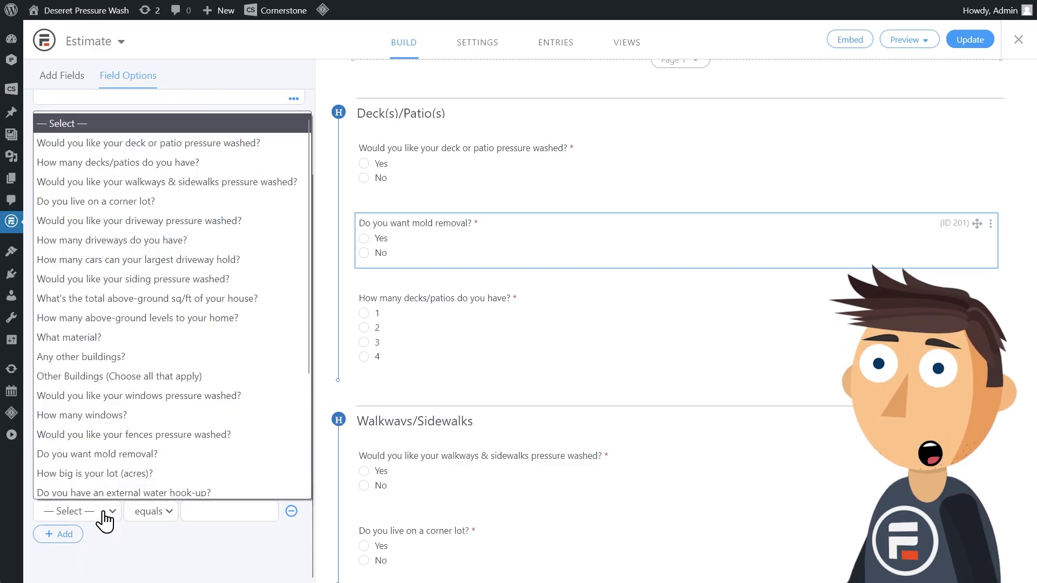
pyautogui.click(177, 135)
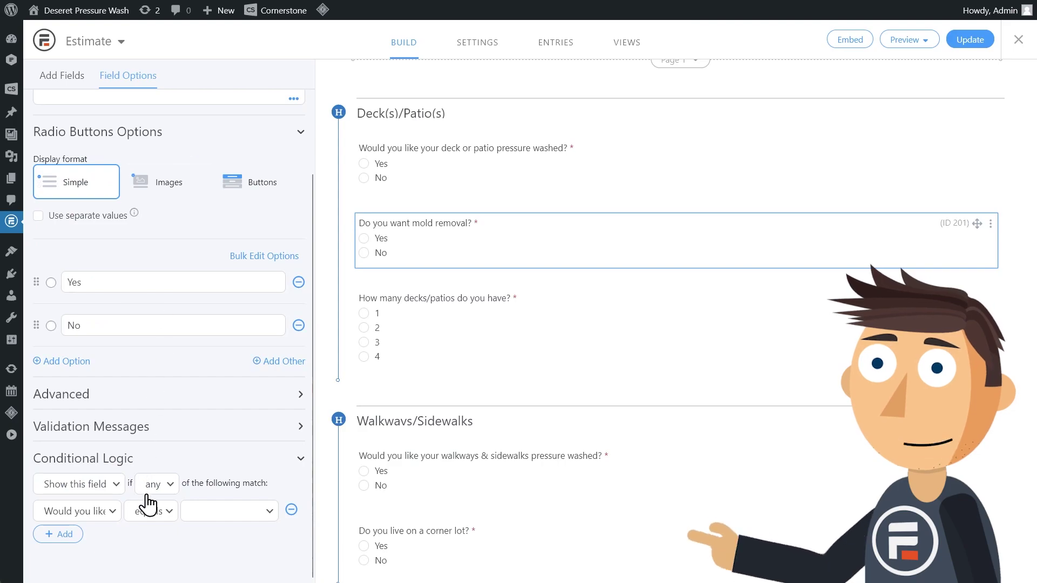
pyautogui.click(207, 512)
pyautogui.click(215, 467)
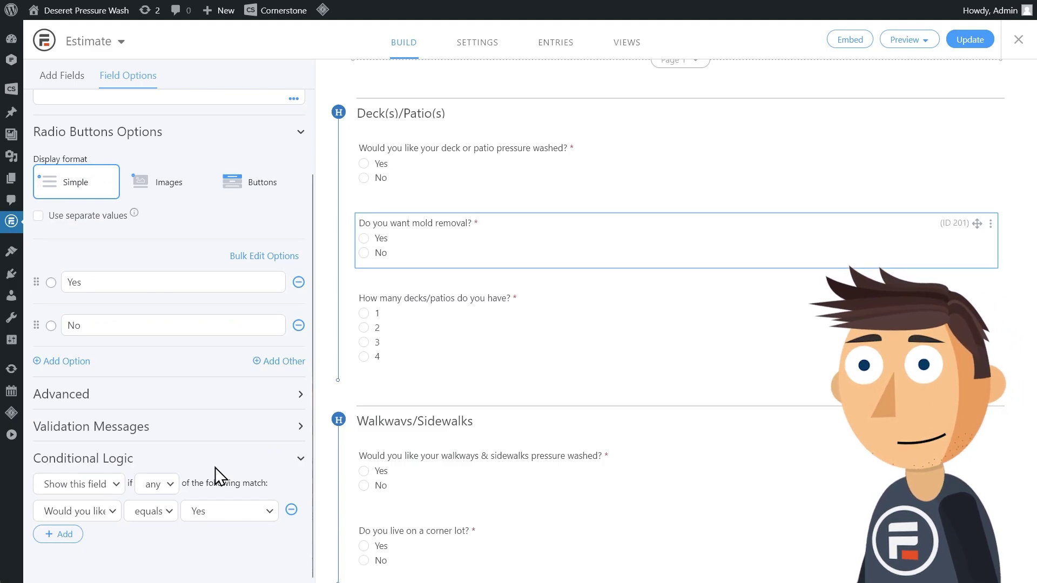
# - Show the deck-count question only when the deck-washing question equals Yes
pyautogui.click(568, 305)
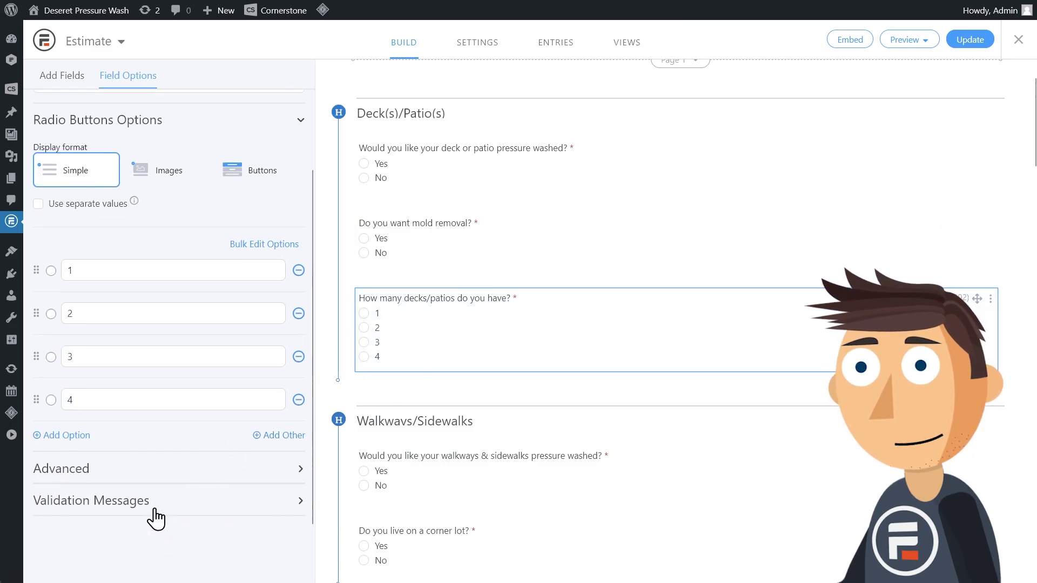
pyautogui.click(156, 542)
pyautogui.click(98, 517)
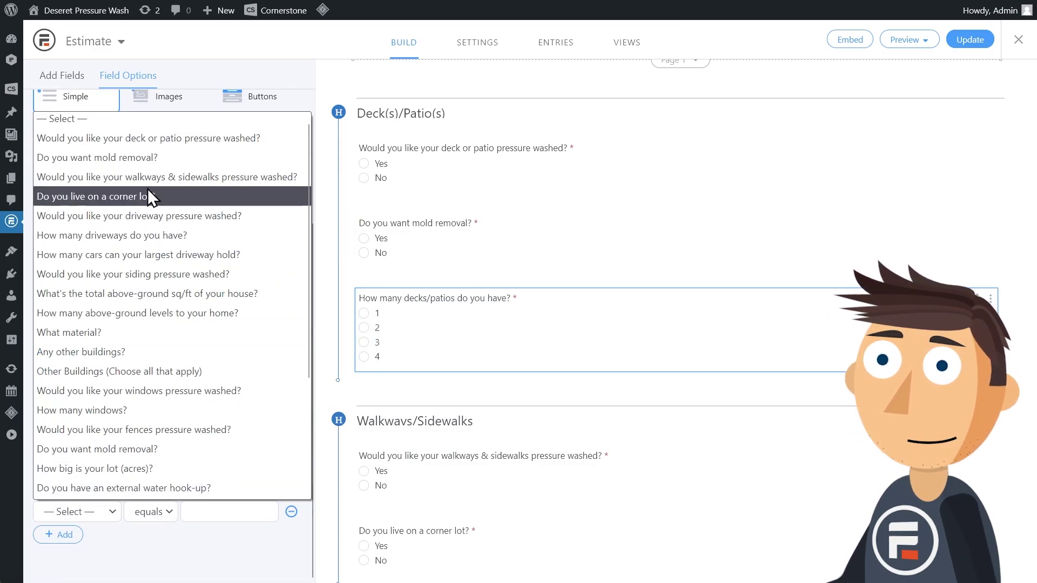
pyautogui.click(152, 140)
pyautogui.click(225, 522)
pyautogui.click(232, 467)
pyautogui.scroll(-1, 532, 271)
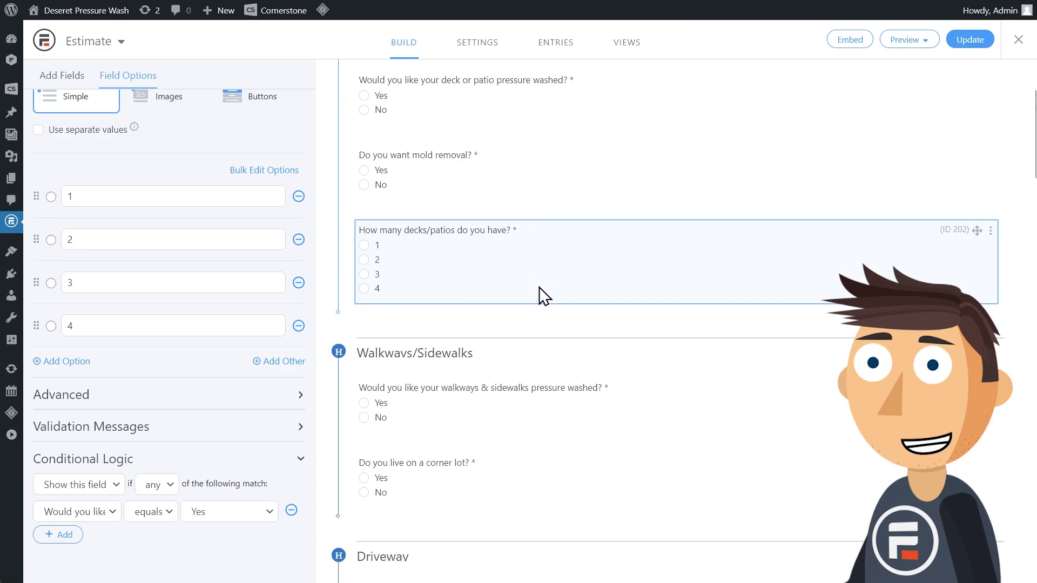
# - Show the corner-lot question only when the walkways washing question is answered Yes
pyautogui.click(510, 475)
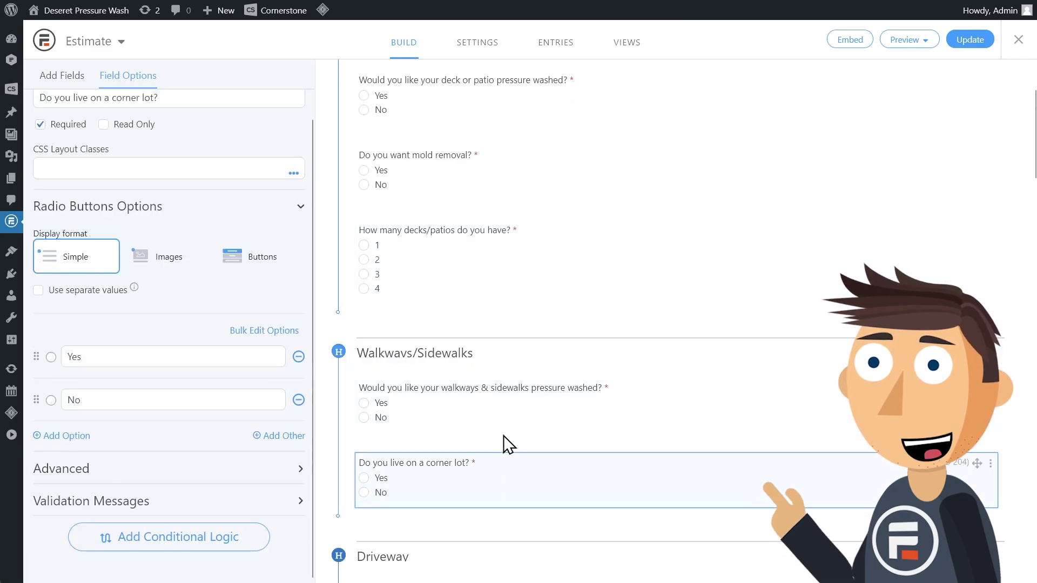
pyautogui.scroll(-2, 503, 436)
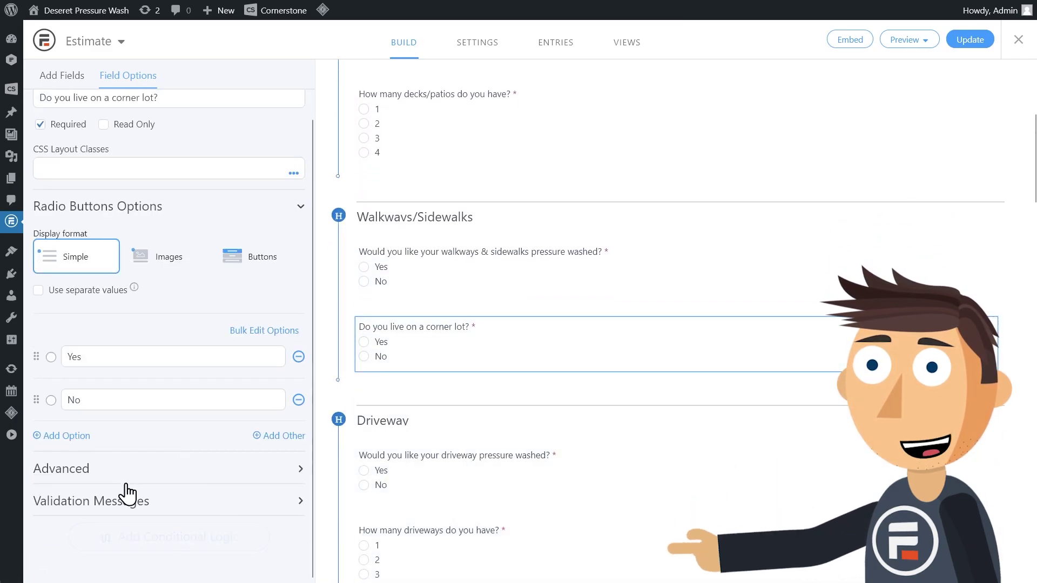
pyautogui.click(111, 526)
pyautogui.scroll(-1, 102, 511)
pyautogui.click(95, 518)
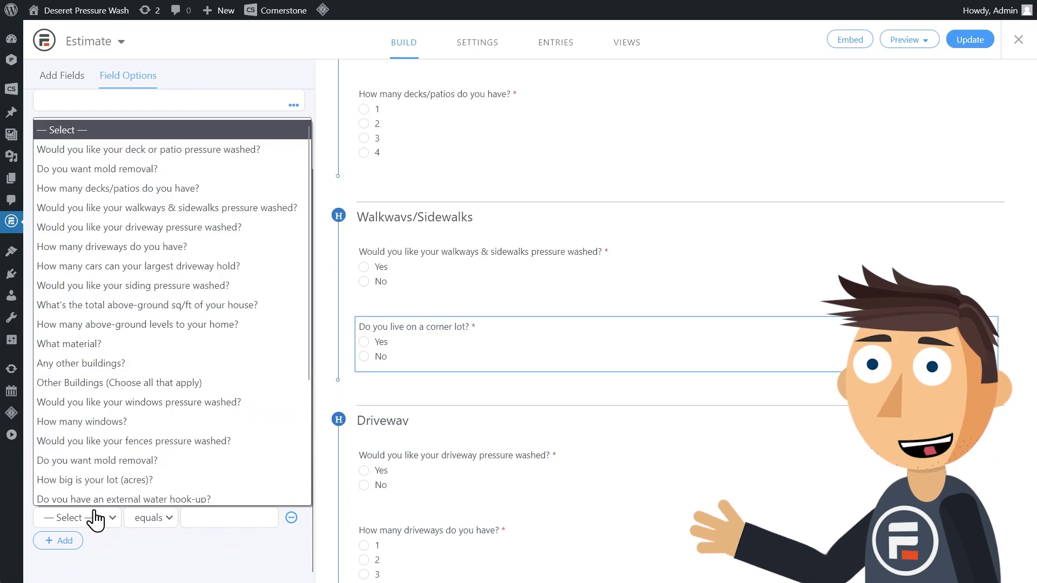
pyautogui.click(157, 206)
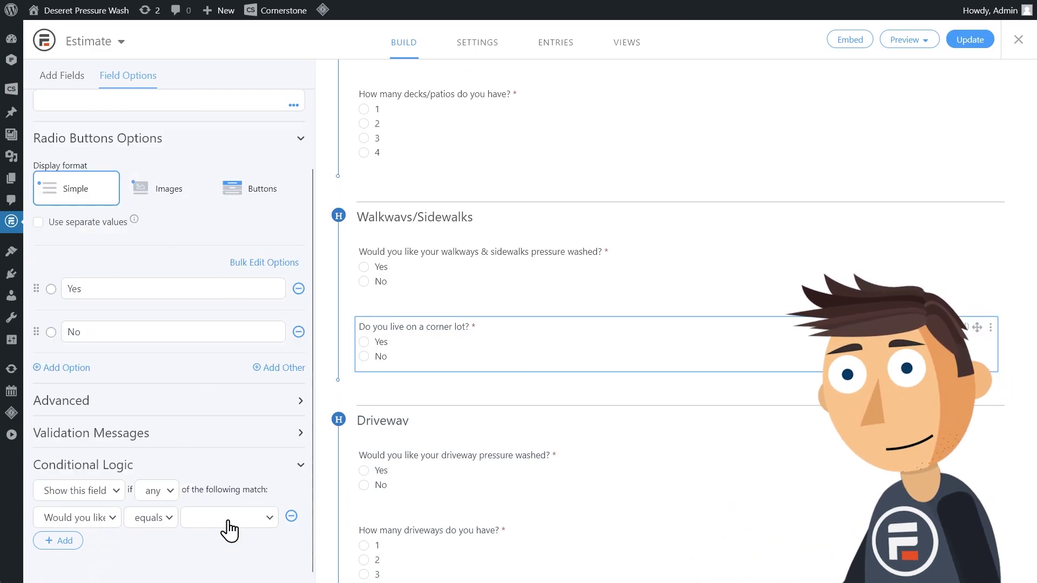
pyautogui.click(229, 519)
pyautogui.click(229, 472)
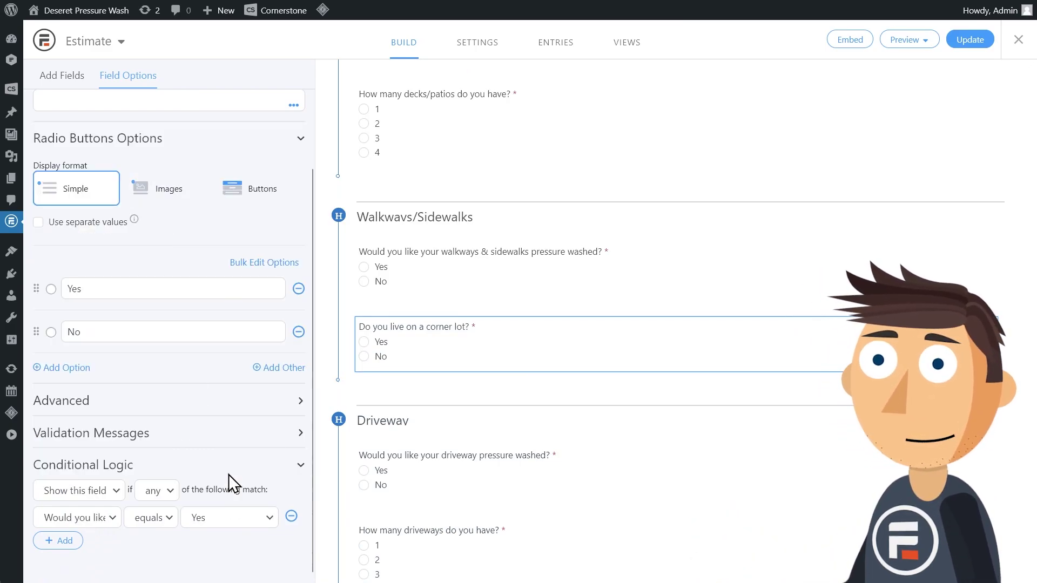
pyautogui.scroll(-2, 453, 405)
# - Show the driveway-count and car-capacity questions only when driveway washing is answered Yes
pyautogui.click(453, 410)
pyautogui.click(182, 555)
pyautogui.click(93, 512)
pyautogui.click(201, 480)
pyautogui.click(454, 499)
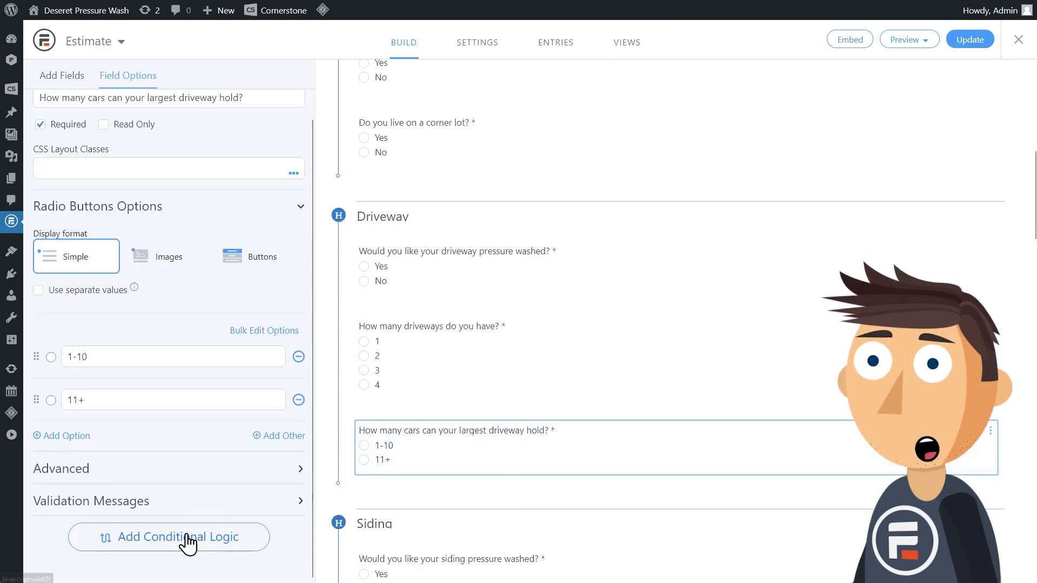
pyautogui.click(186, 543)
pyautogui.click(77, 512)
pyautogui.click(229, 512)
pyautogui.scroll(-3, 513, 371)
# - Show the house square-footage and above-ground levels questions only when siding washing is Yes
pyautogui.click(454, 437)
pyautogui.click(243, 537)
pyautogui.click(77, 512)
pyautogui.click(138, 299)
pyautogui.click(455, 522)
pyautogui.click(202, 539)
pyautogui.click(78, 512)
pyautogui.click(138, 299)
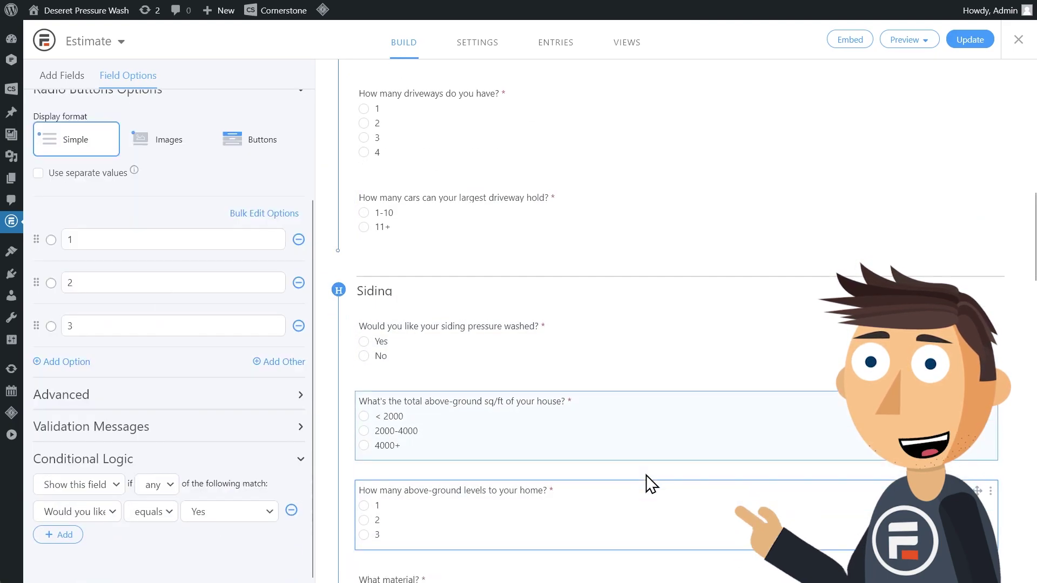
pyautogui.click(646, 481)
# - Show the 'What material?' question only when siding washing is answered Yes
pyautogui.click(58, 535)
pyautogui.click(76, 513)
pyautogui.click(138, 299)
pyautogui.scroll(-2, 519, 382)
pyautogui.click(518, 383)
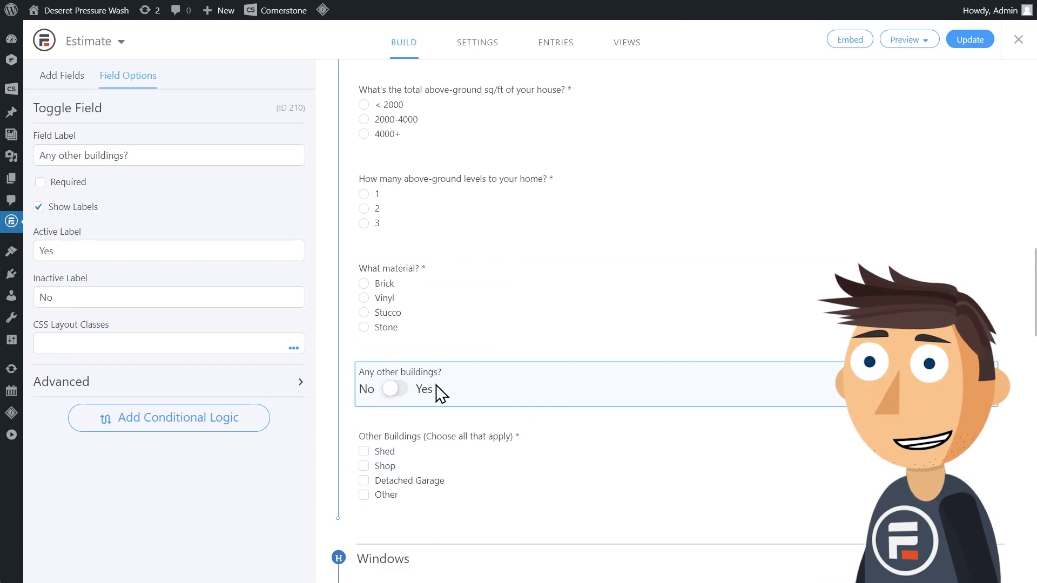
# - Show the Other Buildings checklist only when 'Any other buildings?' is answered Yes
pyautogui.click(572, 471)
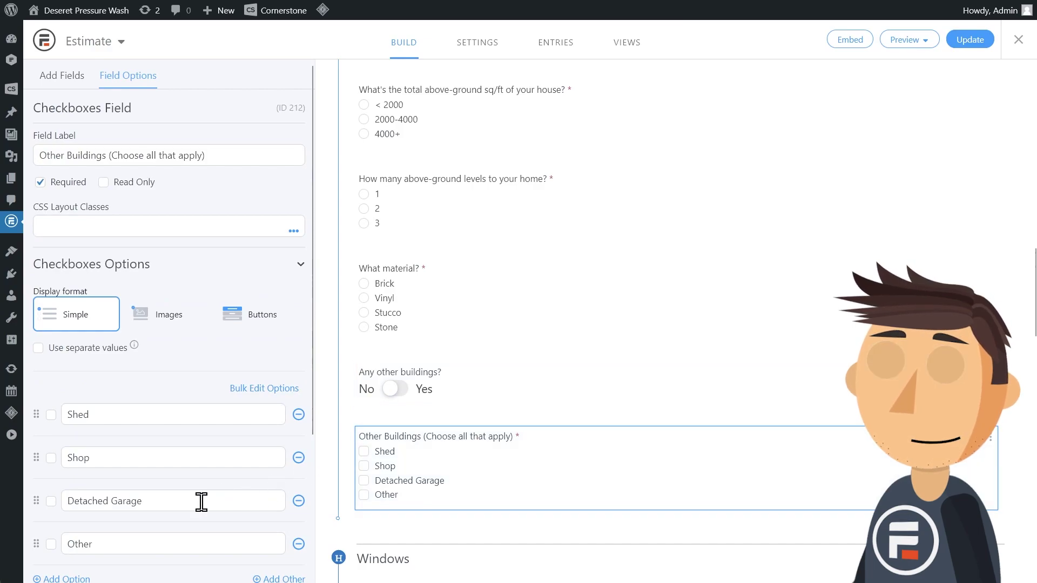
pyautogui.scroll(-3, 201, 502)
pyautogui.click(203, 548)
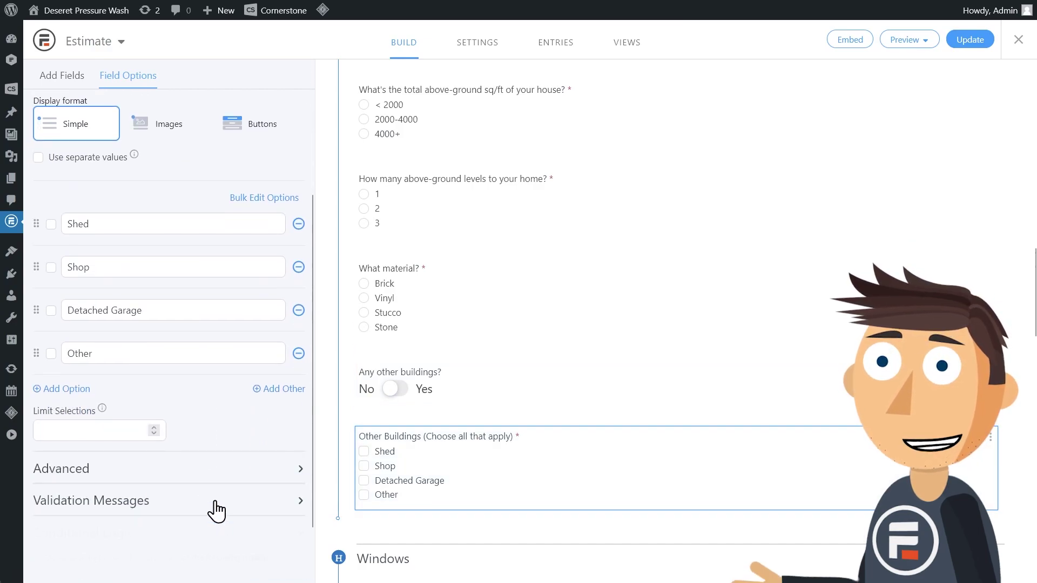
pyautogui.scroll(-1, 200, 486)
pyautogui.scroll(-1, 200, 484)
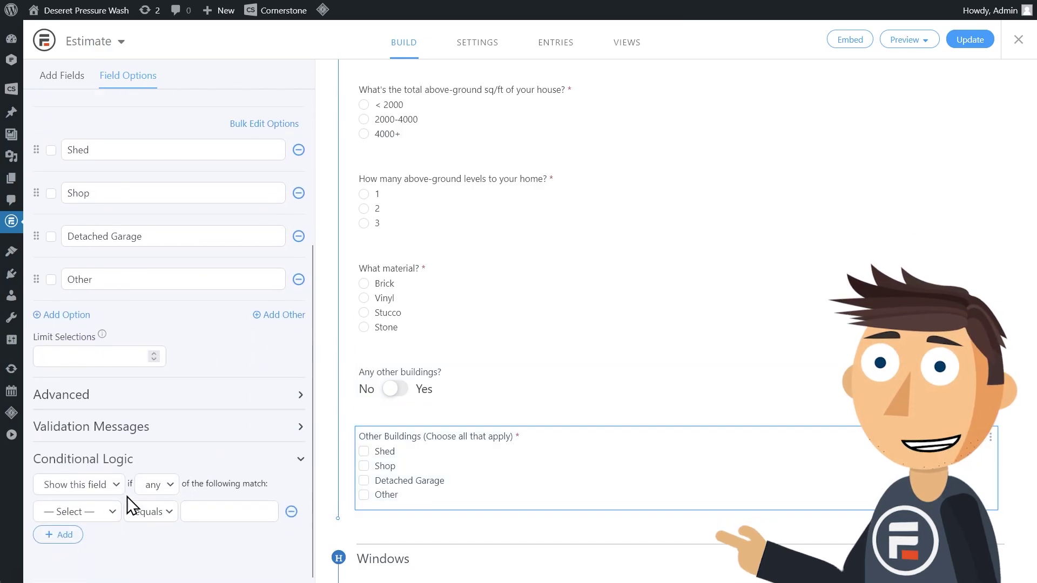
pyautogui.click(104, 513)
pyautogui.click(147, 375)
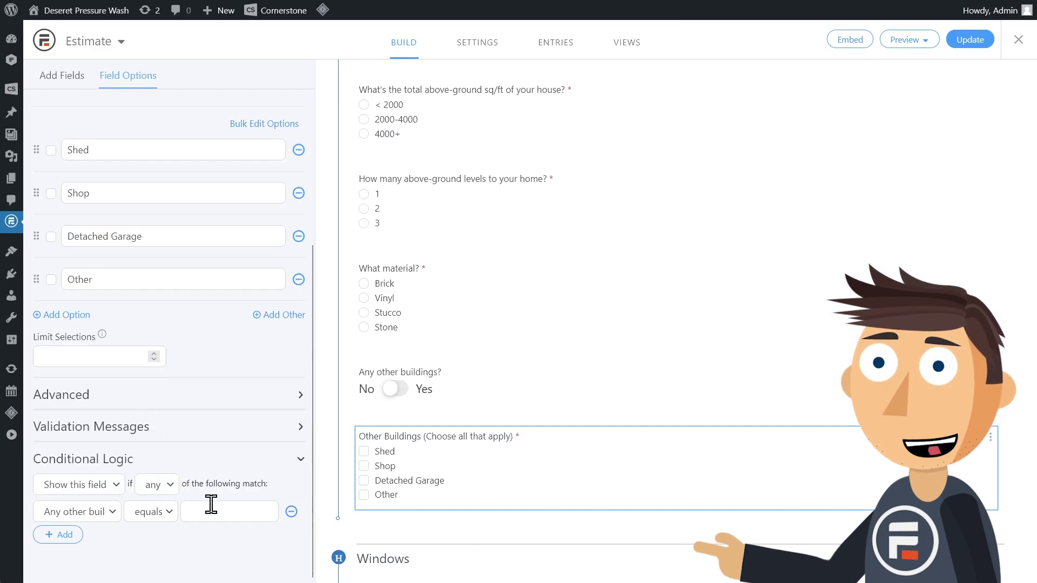
pyautogui.write('Yes')
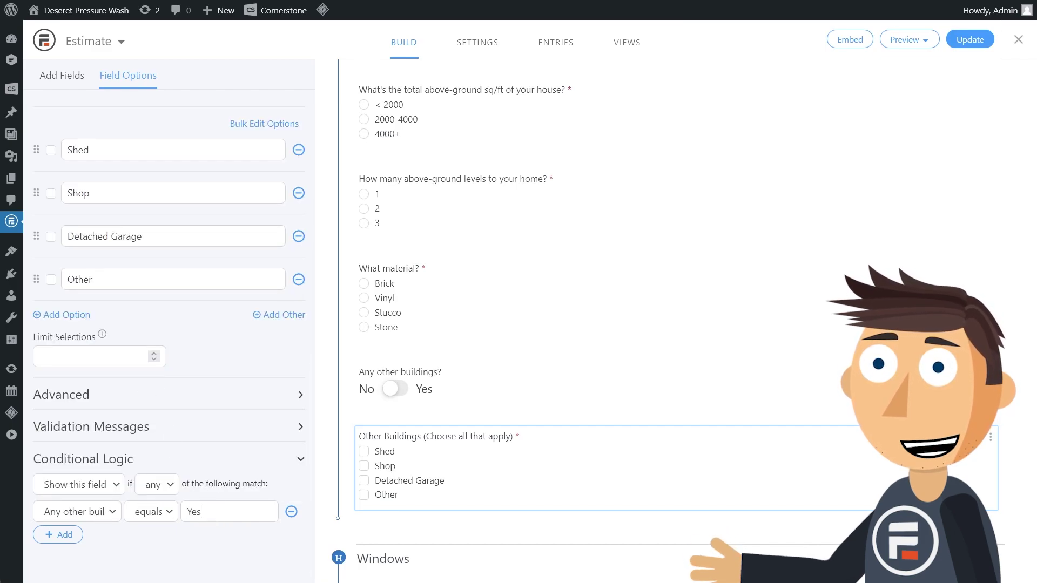
pyautogui.scroll(-3, 533, 523)
# - Add Yes-based rules to the 'How many windows?' and fence mold-removal questions
pyautogui.click(486, 481)
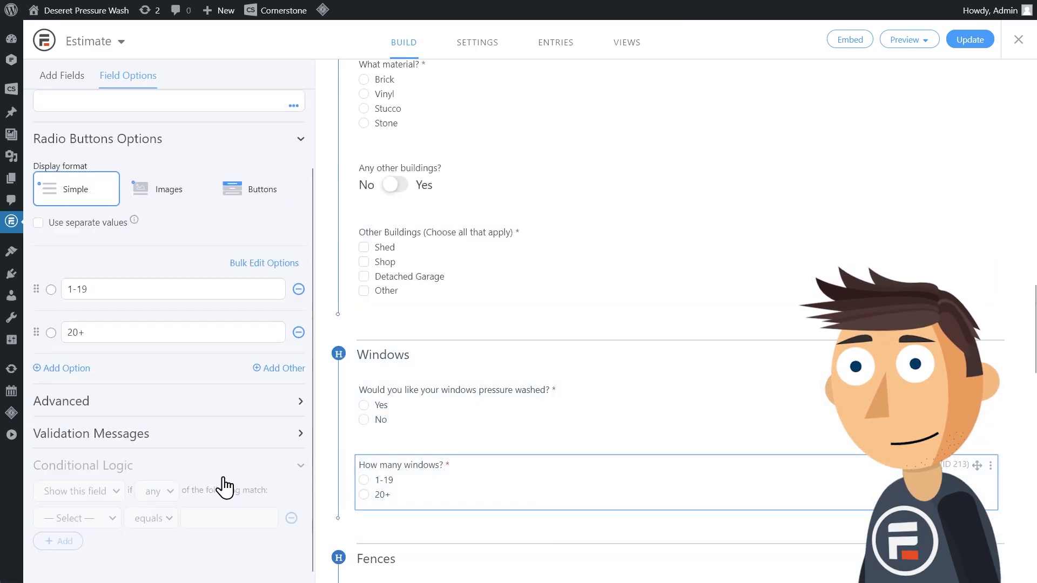
pyautogui.click(77, 511)
pyautogui.click(133, 306)
pyautogui.scroll(-5, 518, 393)
pyautogui.click(422, 340)
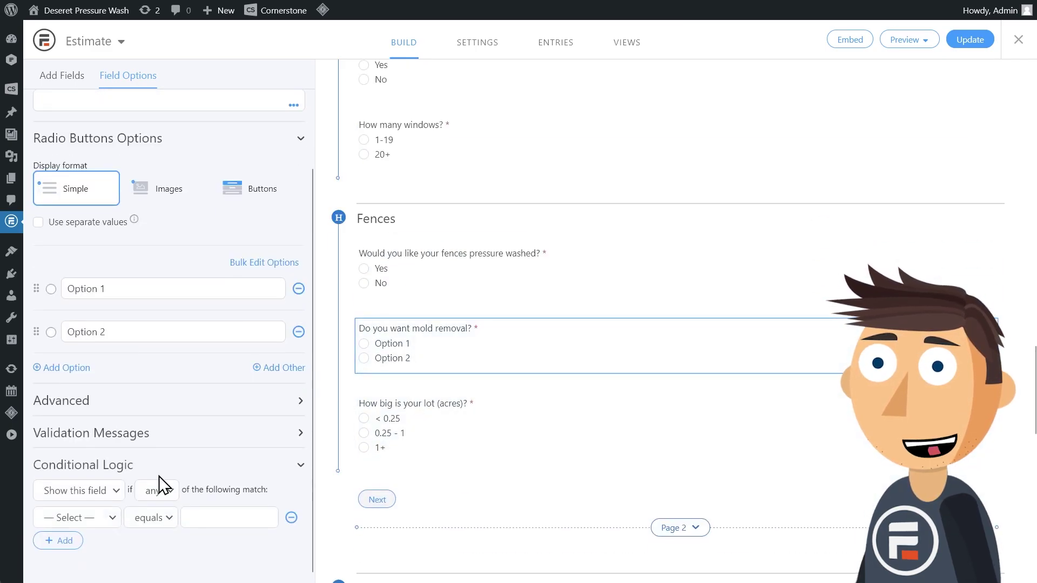
pyautogui.click(77, 510)
# - Show lot size only when fences washing is Yes, then update the Estimate form
pyautogui.click(422, 421)
pyautogui.click(78, 511)
pyautogui.click(138, 295)
pyautogui.click(224, 510)
pyautogui.click(196, 468)
pyautogui.click(510, 479)
pyautogui.scroll(-2, 506, 479)
pyautogui.scroll(-2, 505, 469)
pyautogui.scroll(-1, 523, 452)
pyautogui.scroll(-2, 559, 403)
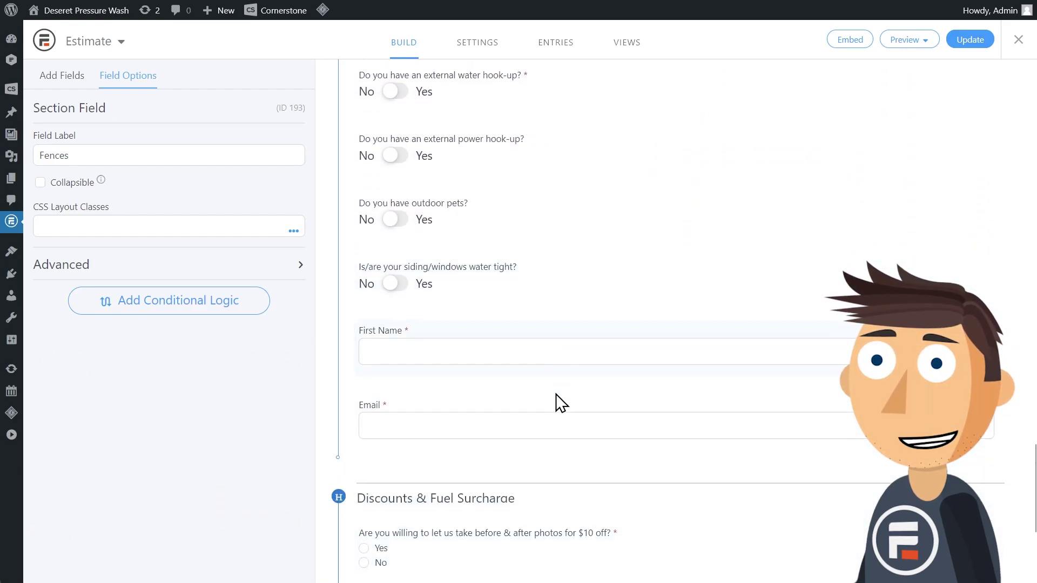
pyautogui.scroll(-2, 556, 410)
pyautogui.scroll(4, 580, 519)
pyautogui.scroll(4, 578, 511)
pyautogui.scroll(5, 579, 498)
pyautogui.scroll(2, 734, 220)
pyautogui.click(965, 45)
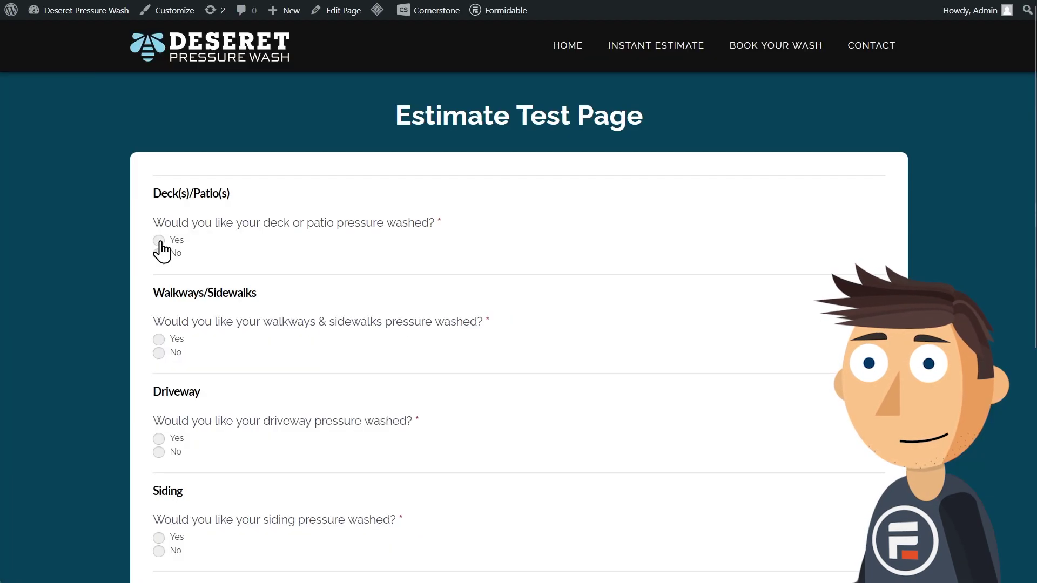
# - Answer deck washing Yes then No to hide its sub-questions, and walkways Yes
pyautogui.click(159, 241)
pyautogui.click(159, 254)
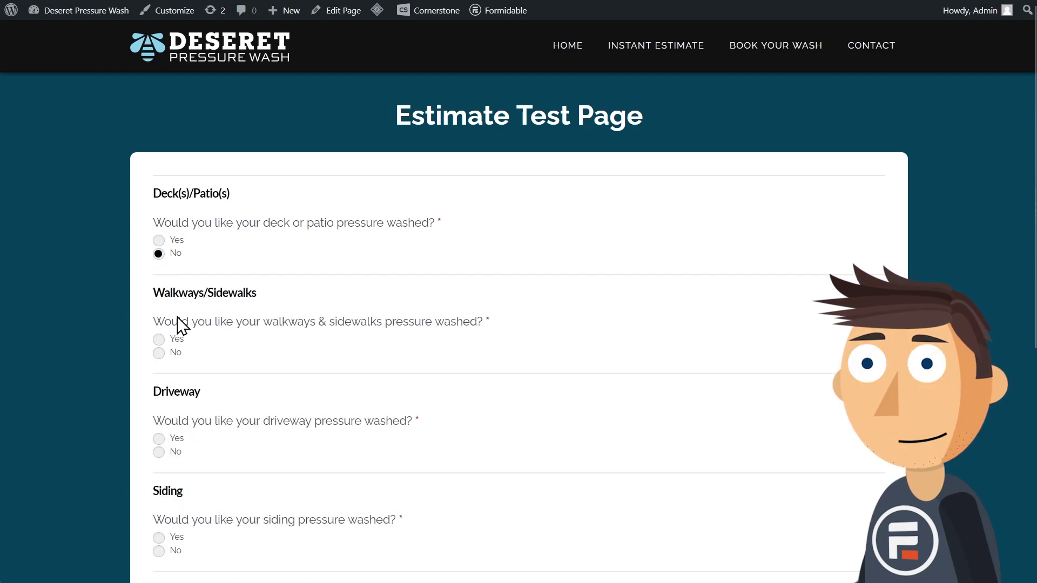
pyautogui.click(159, 340)
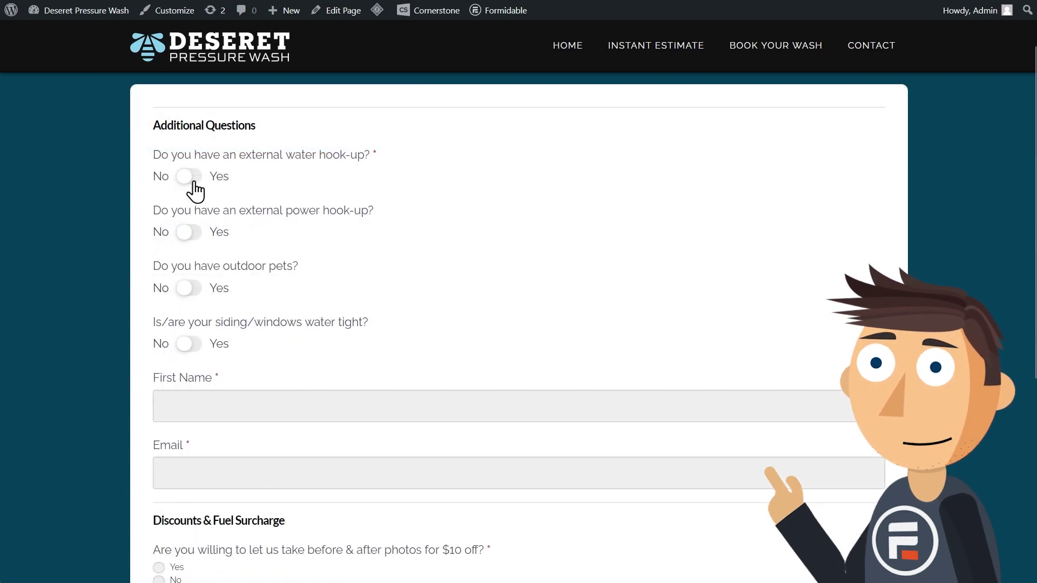
# - Set the external water hook-up to Yes and the city to Magna - $20
pyautogui.click(189, 178)
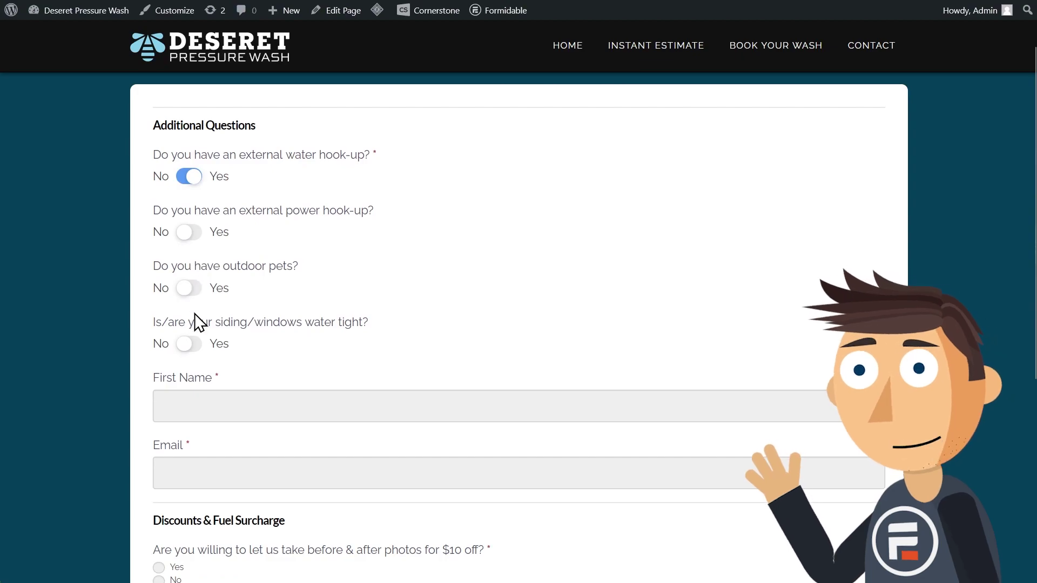
pyautogui.scroll(-2, 204, 325)
pyautogui.scroll(-1, 270, 358)
pyautogui.scroll(-3, 265, 350)
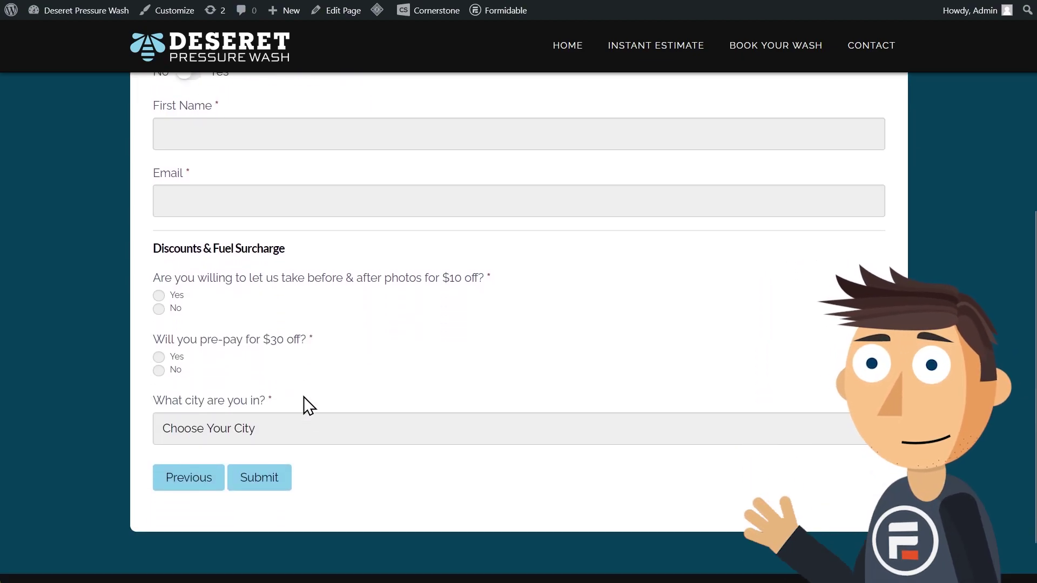
pyautogui.click(312, 430)
pyautogui.scroll(-1, 306, 382)
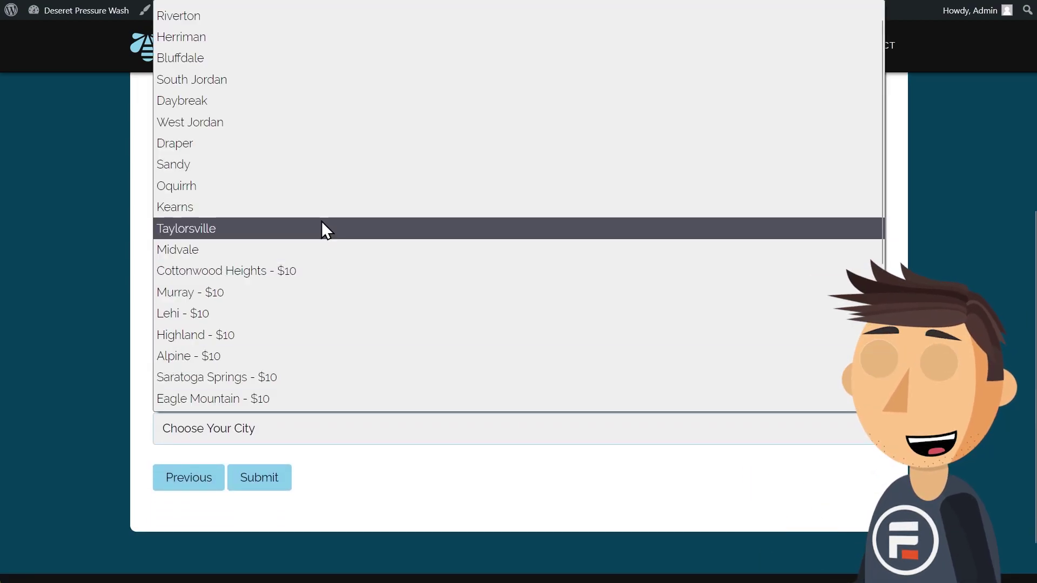
pyautogui.scroll(-3, 332, 317)
pyautogui.click(340, 354)
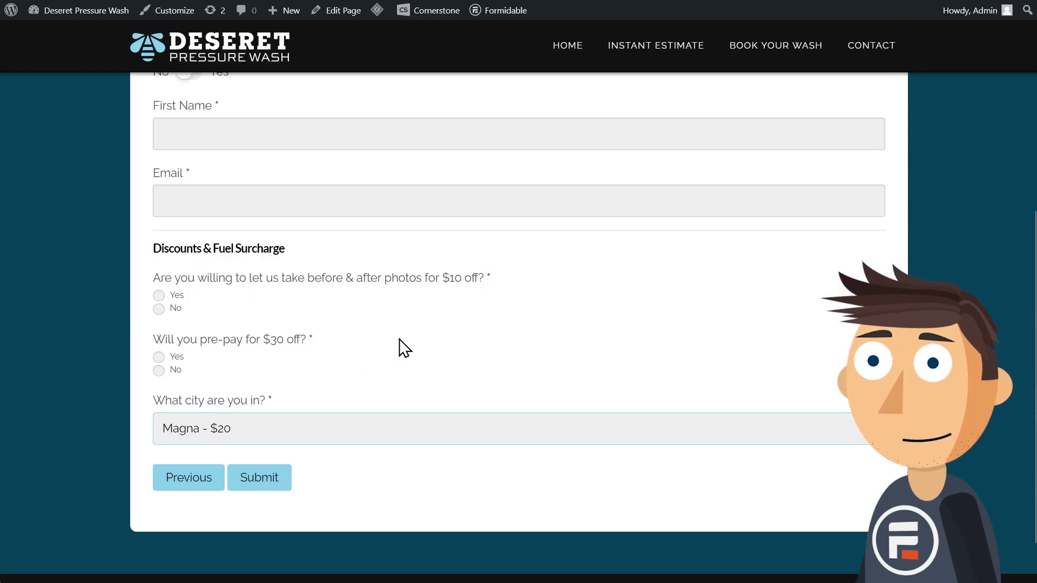
pyautogui.scroll(2, 444, 352)
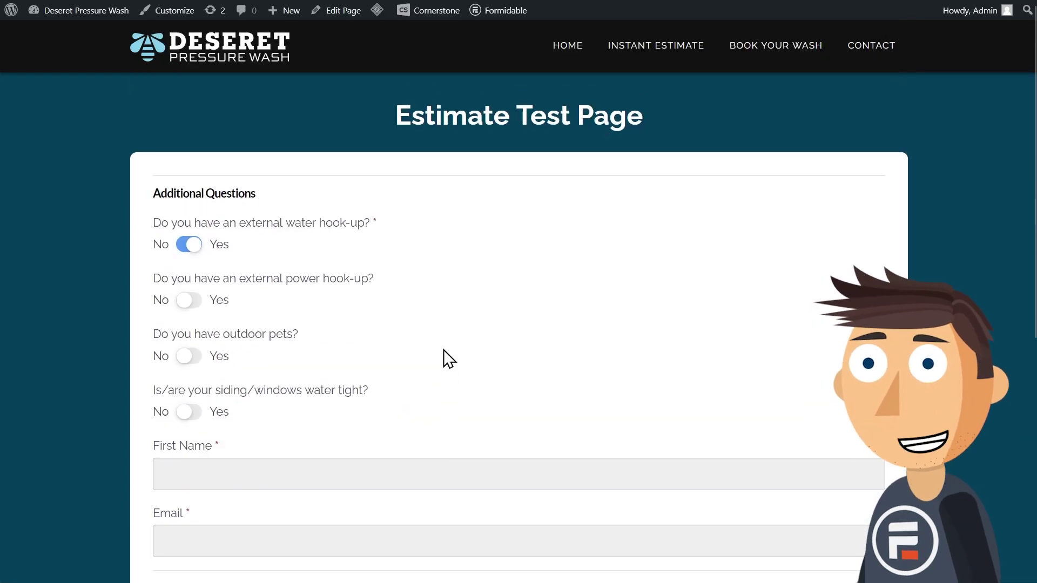